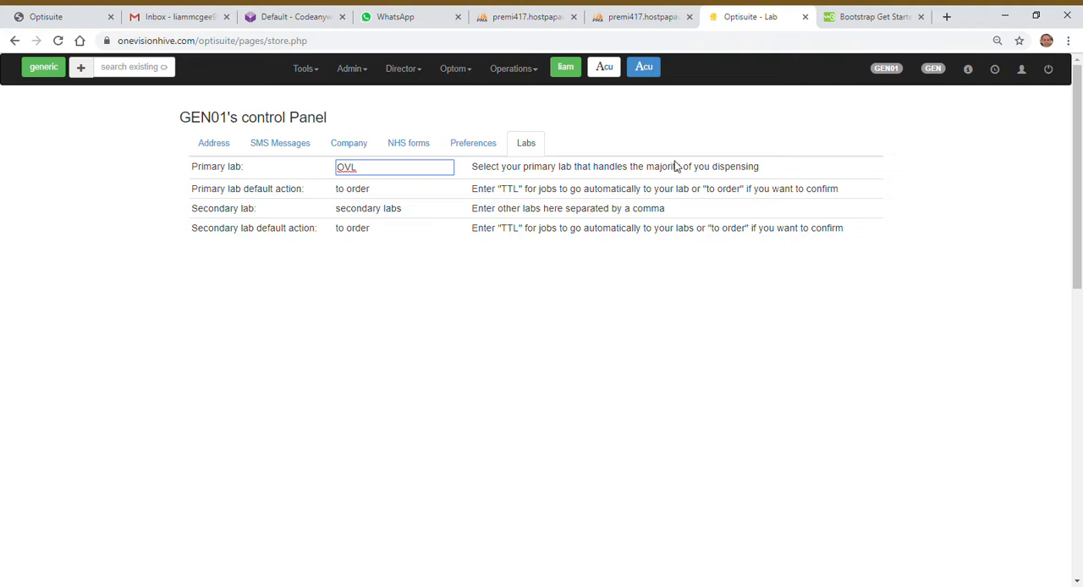
# Step: Open the lab settings in the store control panel
pyautogui.click(615, 117)
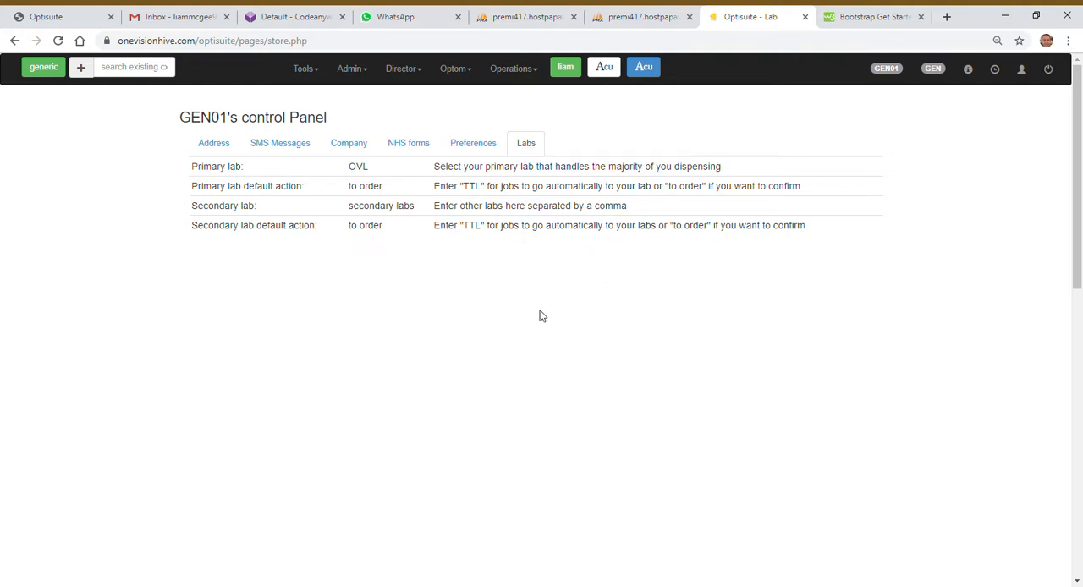
pyautogui.click(401, 68)
pyautogui.click(367, 74)
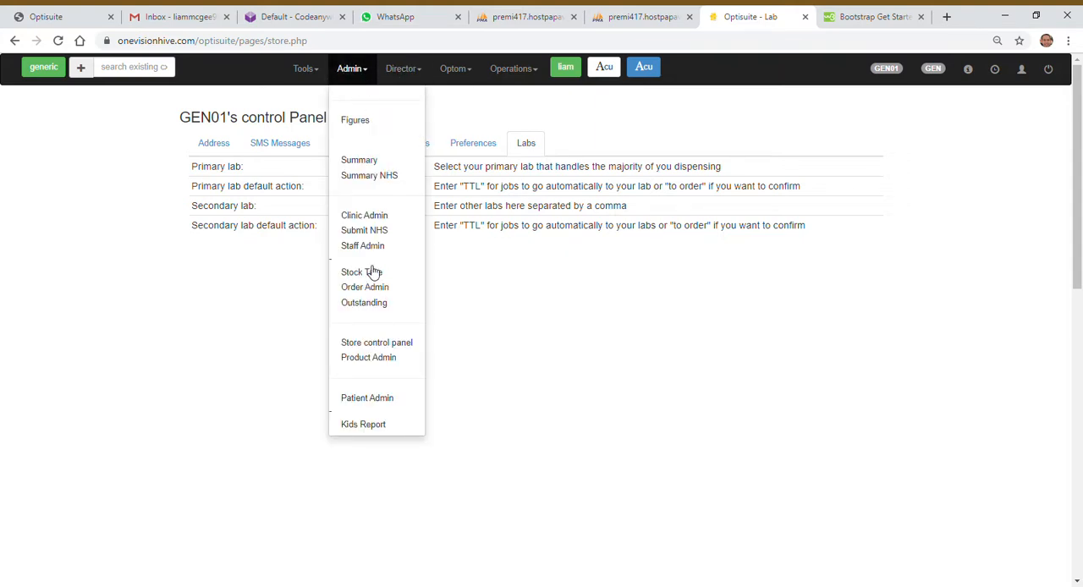
pyautogui.click(400, 344)
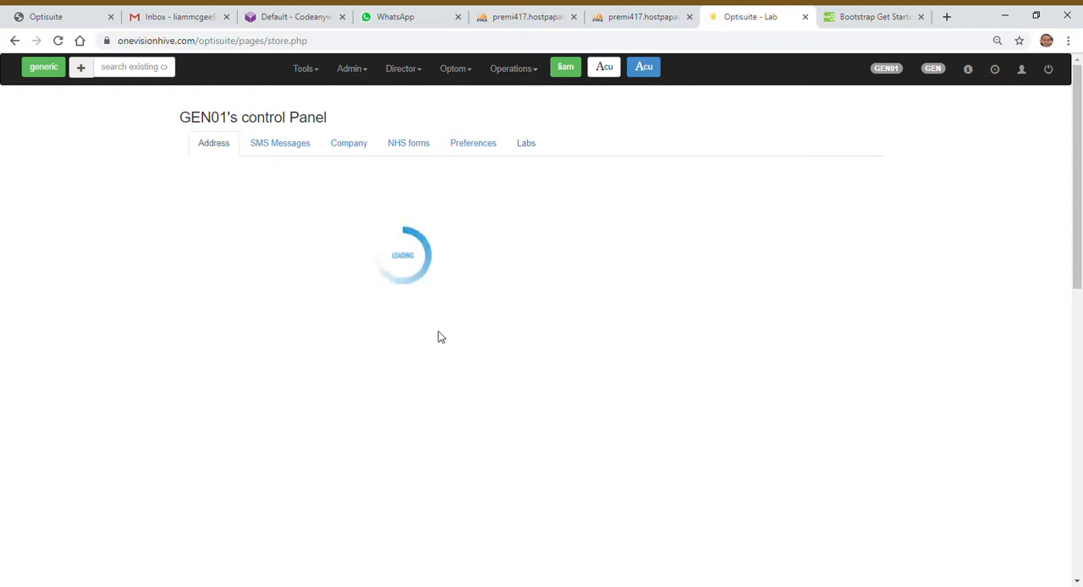
pyautogui.click(532, 146)
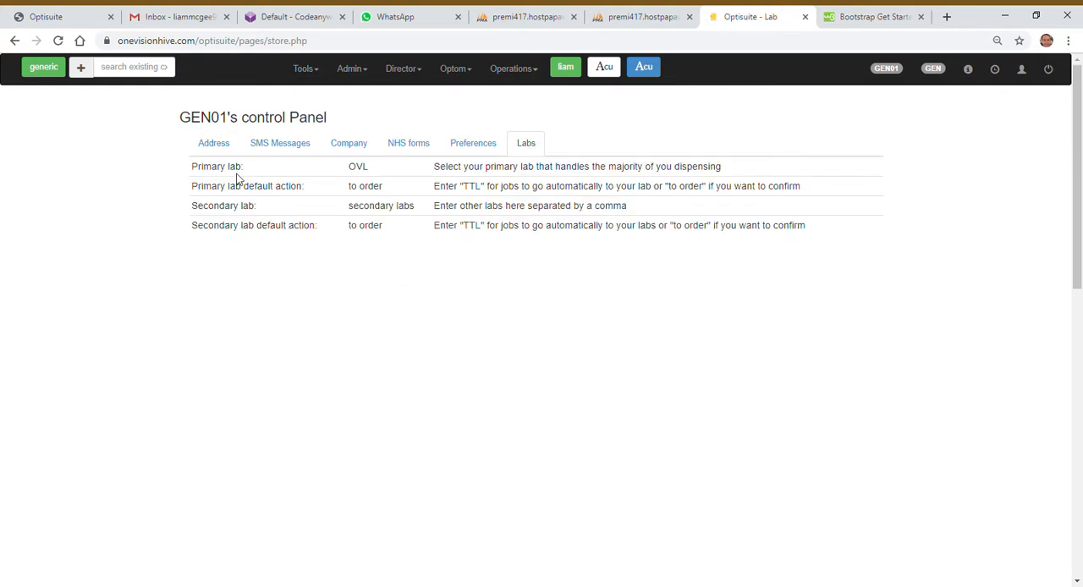
# Step: Inspect the editable primary lab entry in the lab settings
pyautogui.click(370, 171)
pyautogui.doubleClick(372, 173)
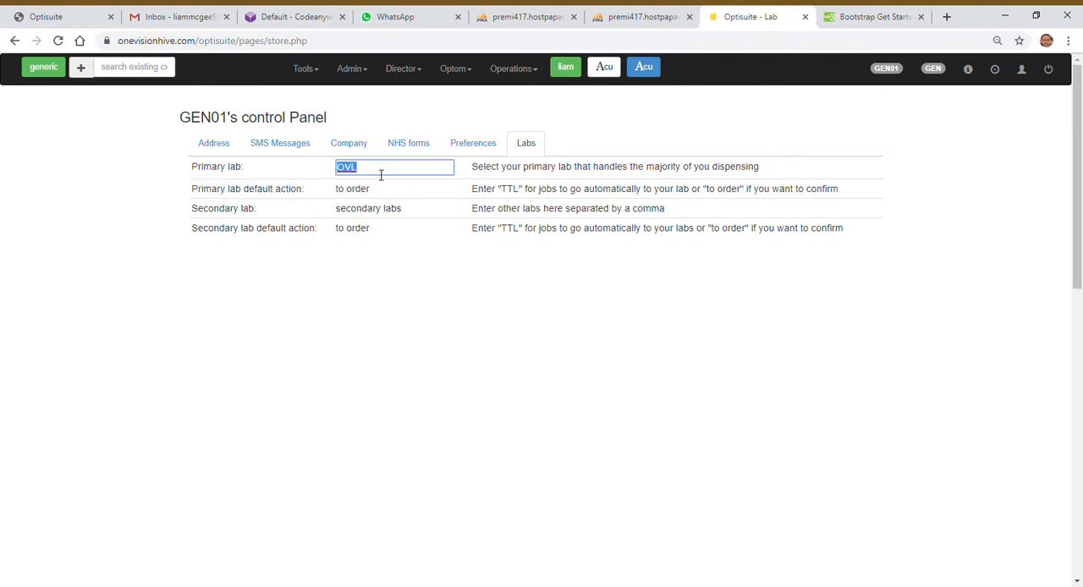
pyautogui.click(379, 174)
pyautogui.doubleClick(377, 174)
pyautogui.click(569, 128)
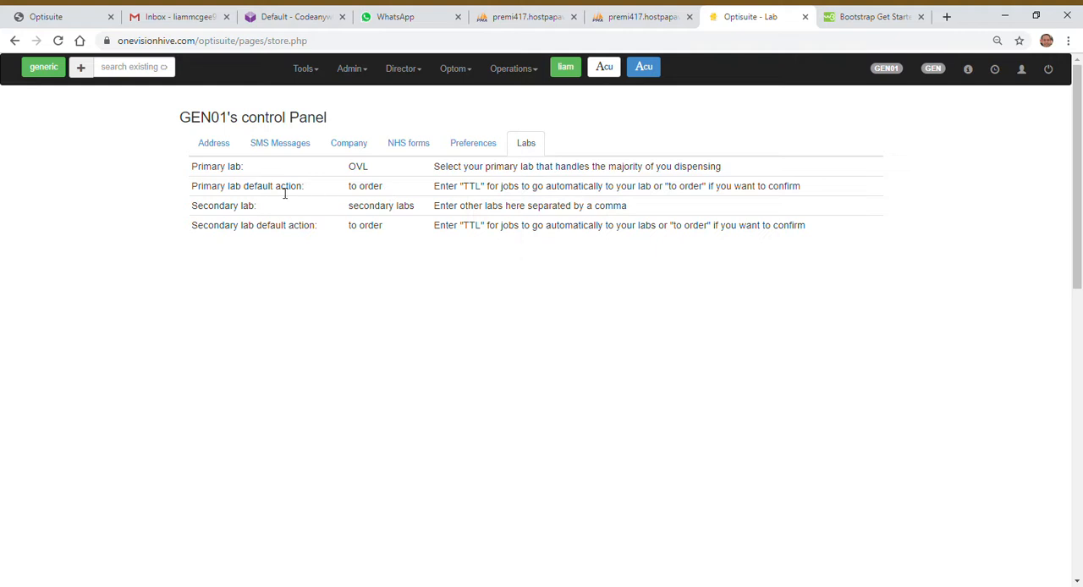
# Step: Inspect the editable default action of the primary lab
pyautogui.click(380, 195)
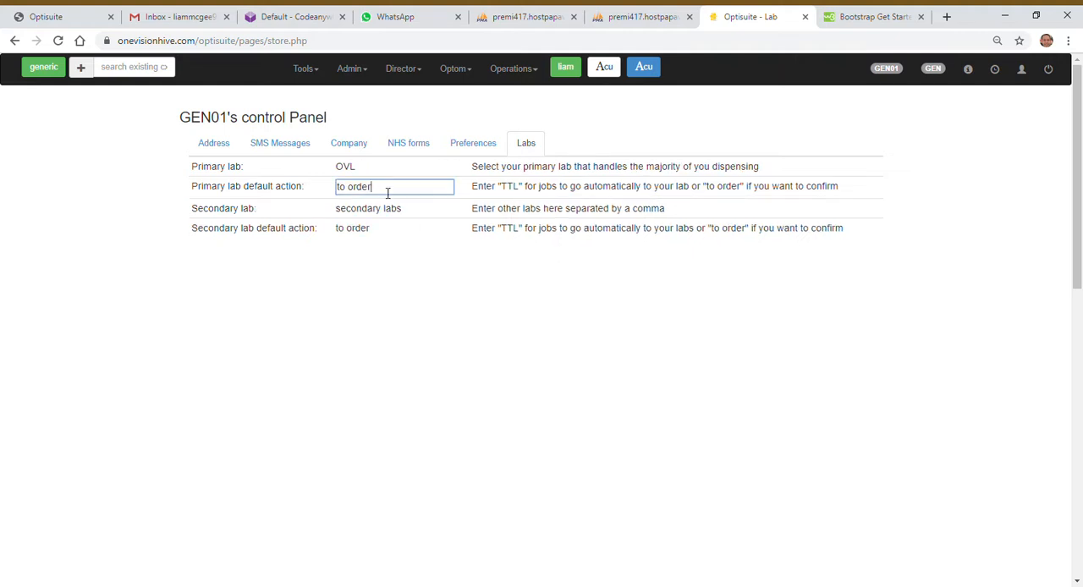
pyautogui.moveTo(387, 193); pyautogui.dragTo(326, 191)
pyautogui.click(385, 193)
pyautogui.moveTo(381, 196); pyautogui.dragTo(325, 195)
pyautogui.click(616, 118)
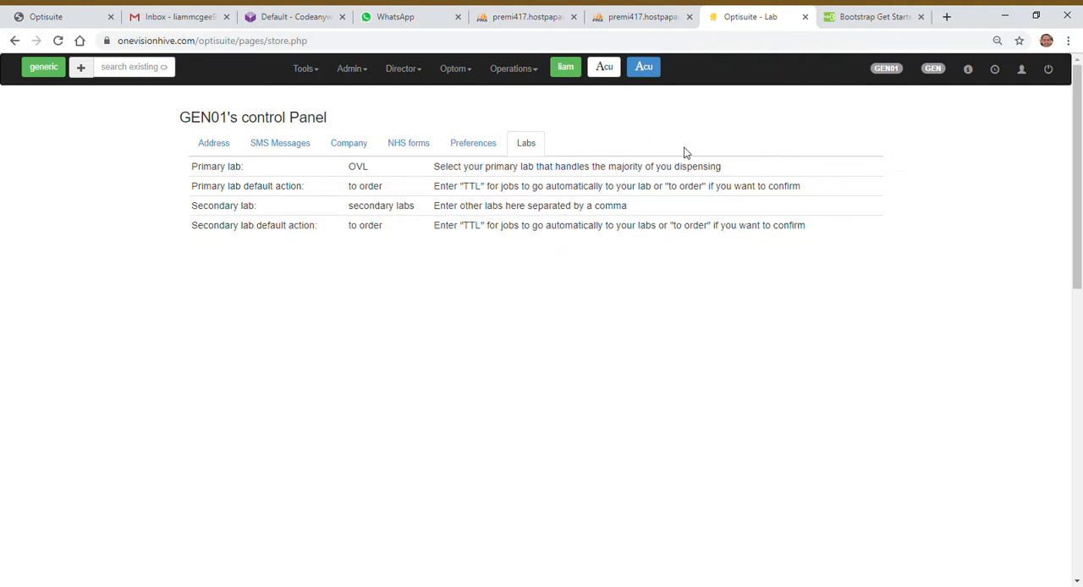
# Step: Search for the existing customer by partial name and open the matching patient record
pyautogui.click(134, 68)
pyautogui.write('mc li')
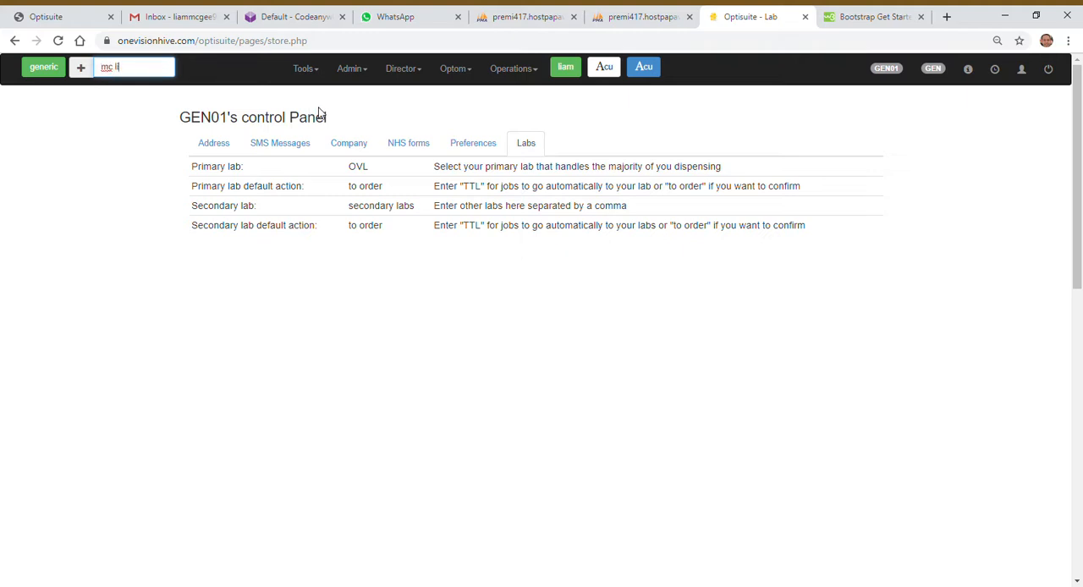
pyautogui.press('Return')
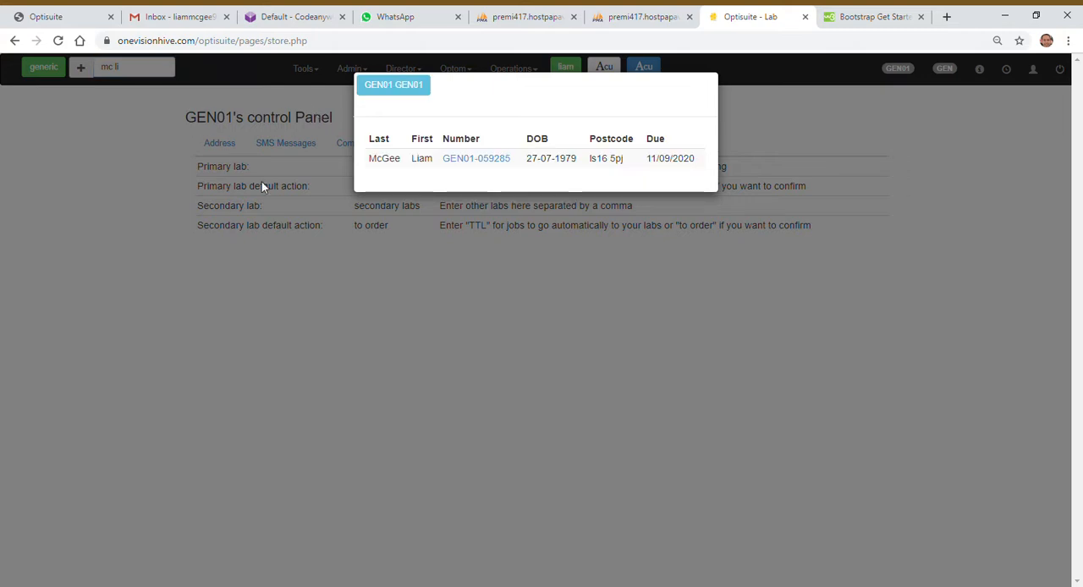
pyautogui.click(480, 159)
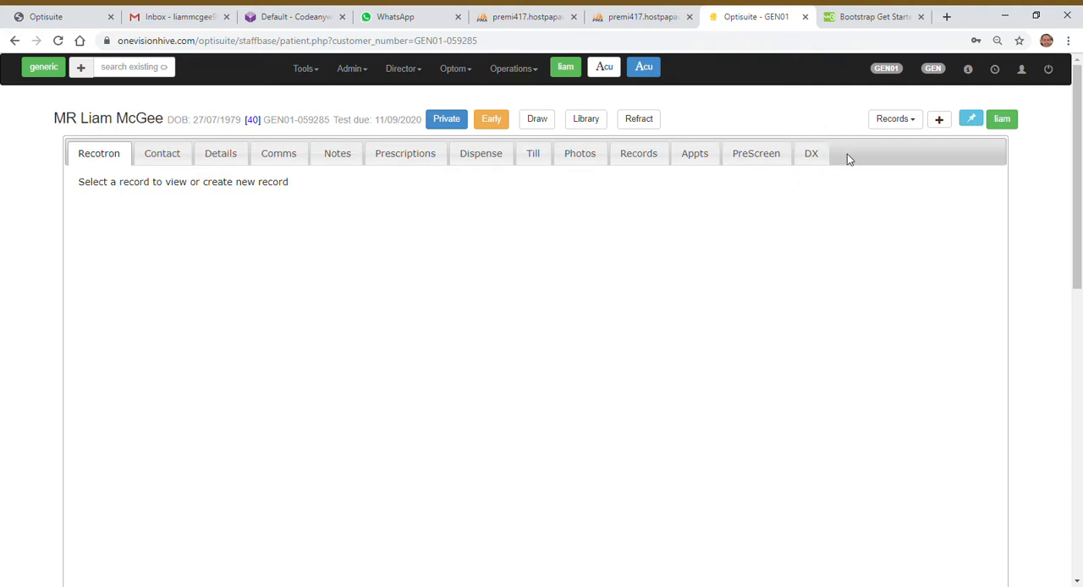
# Step: Create a new DX dispense for the patient and add an SVDV pair to it
pyautogui.click(823, 158)
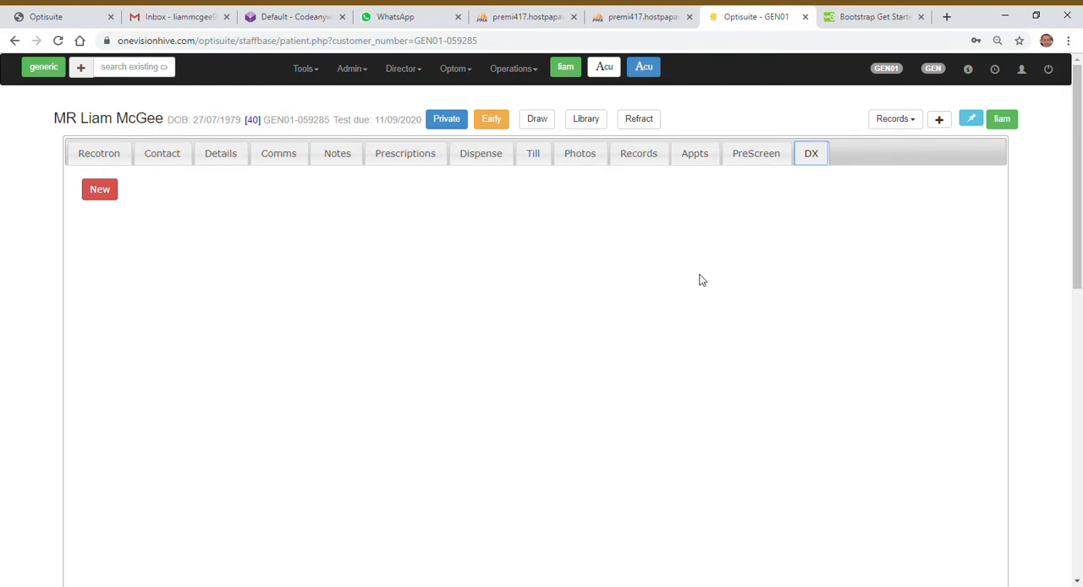
pyautogui.click(110, 196)
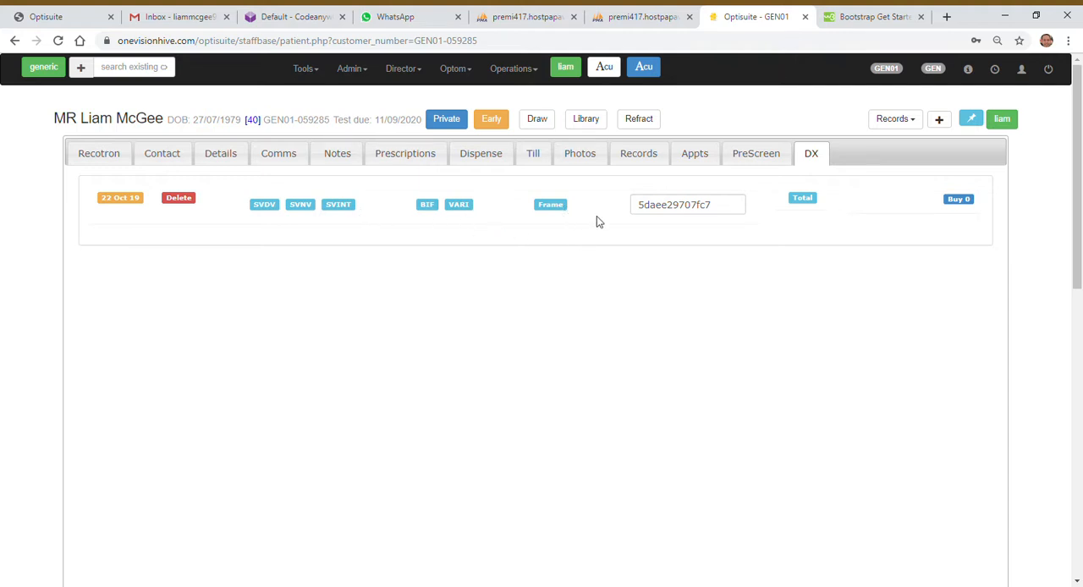
pyautogui.click(266, 206)
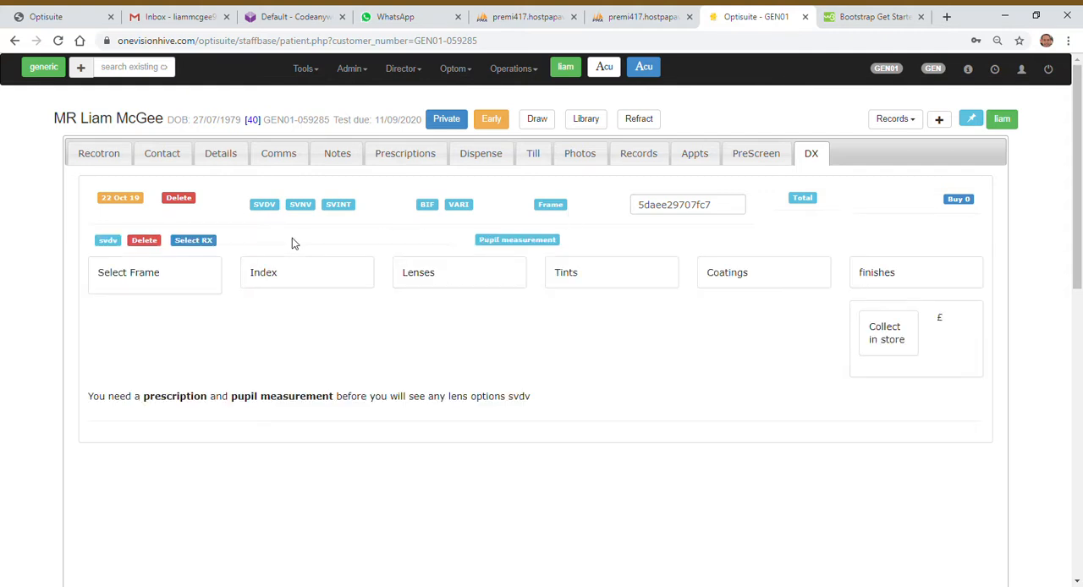
# Step: Search the frames for "tom ford" and examine the stock labels on the matching OVL frames
pyautogui.click(152, 280)
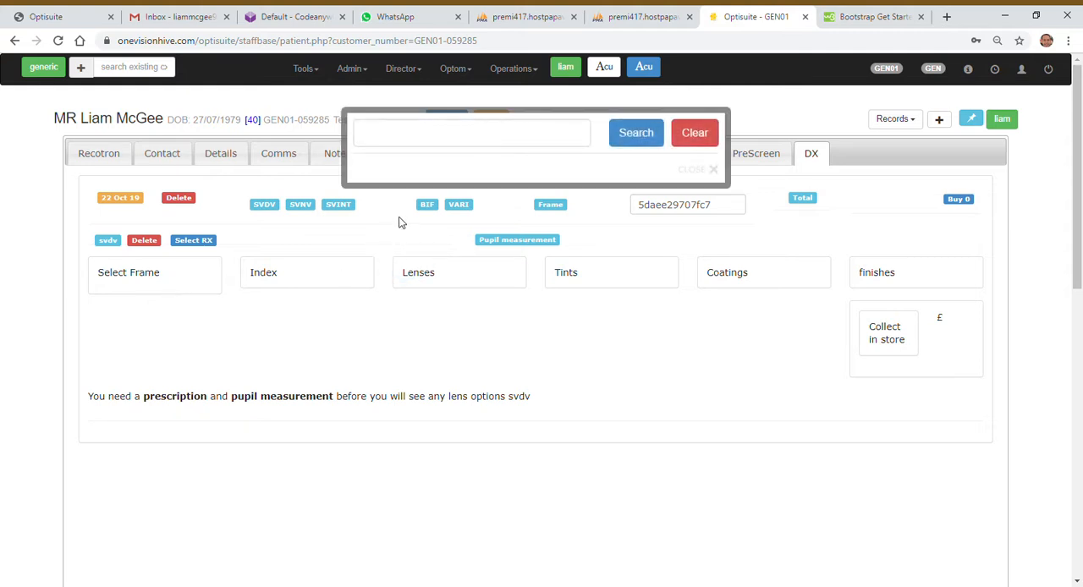
pyautogui.click(440, 148)
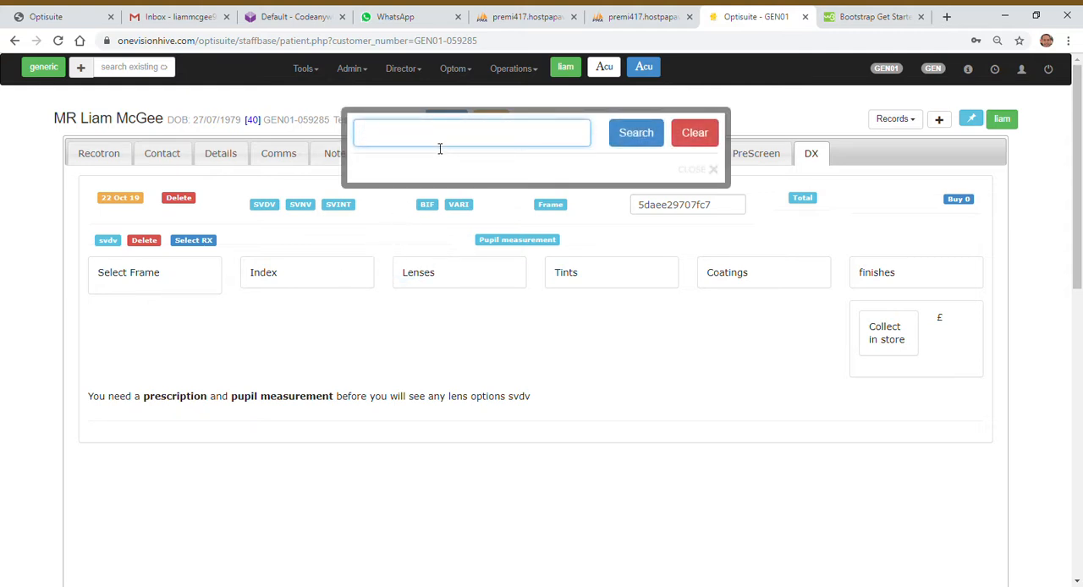
pyautogui.write('tom ford')
pyautogui.click(633, 138)
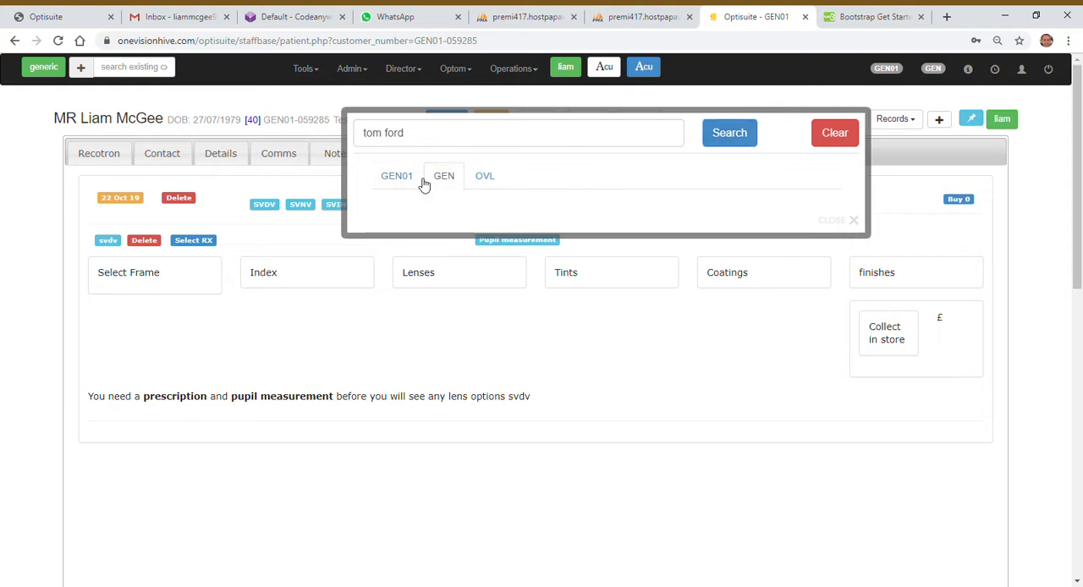
pyautogui.click(495, 184)
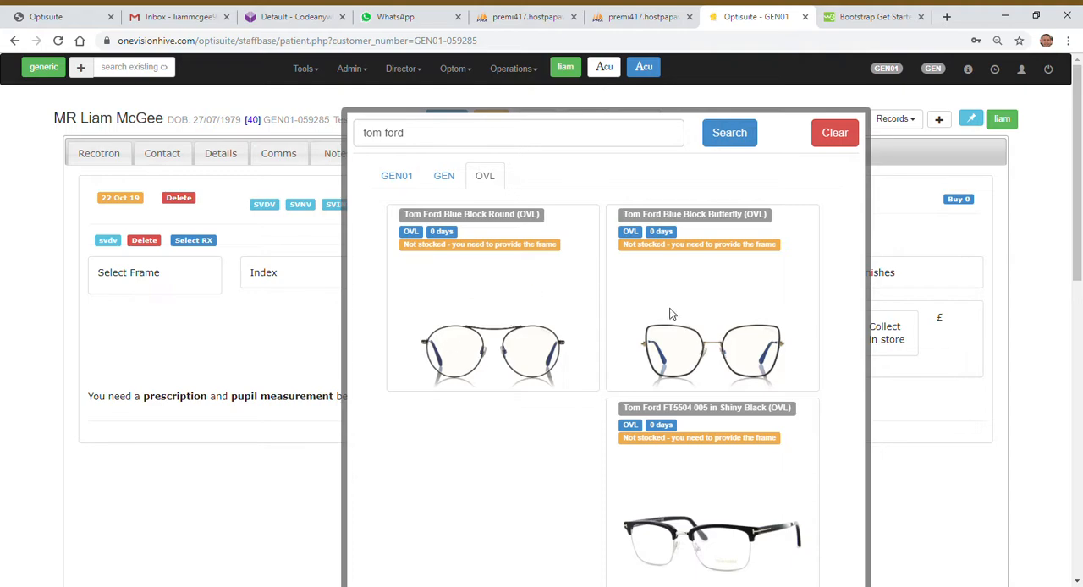
pyautogui.scroll(-3, 673, 313)
pyautogui.scroll(1, 685, 310)
pyautogui.scroll(2, 685, 310)
pyautogui.doubleClick(413, 248)
pyautogui.moveTo(432, 252); pyautogui.dragTo(457, 203)
# Step: Search the frames for "avanglion" and select OVL's Avanglion AVO5120-49 in Shiny Blue Demi for the SVDV pair
pyautogui.moveTo(430, 133); pyautogui.dragTo(347, 136)
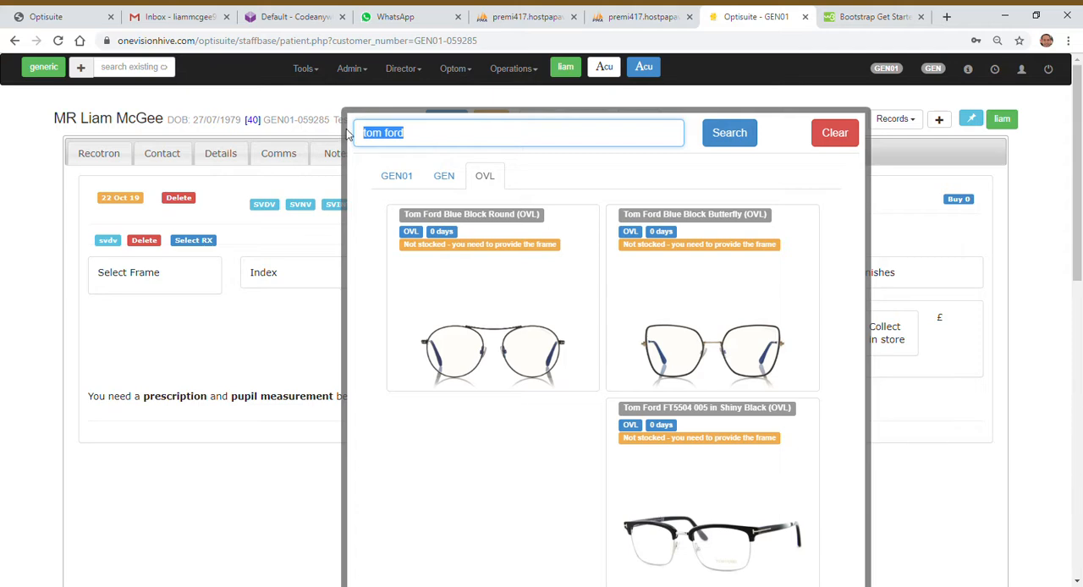
pyautogui.write('avanglion')
pyautogui.click(723, 142)
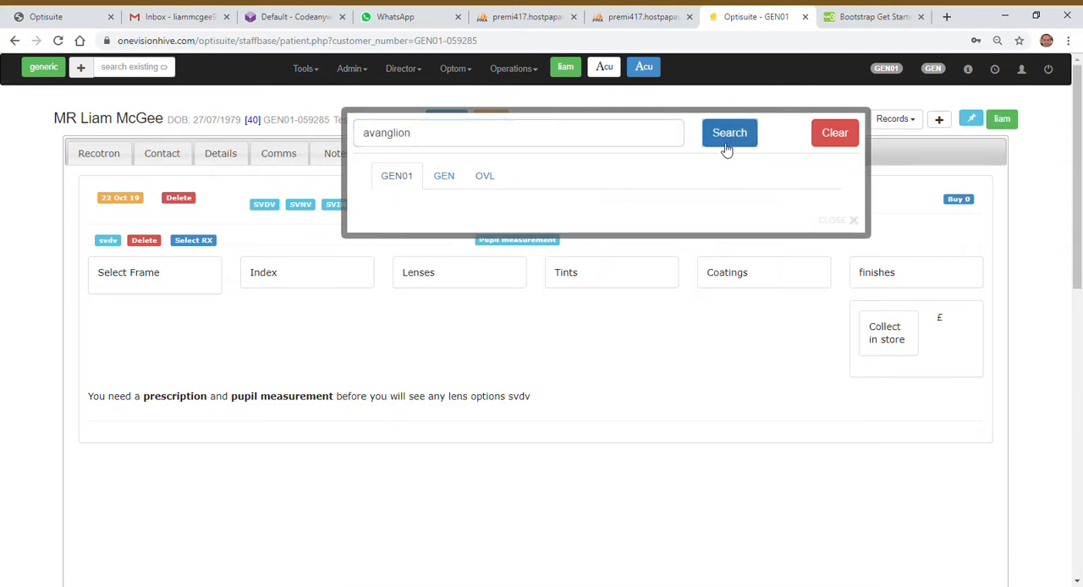
pyautogui.click(495, 179)
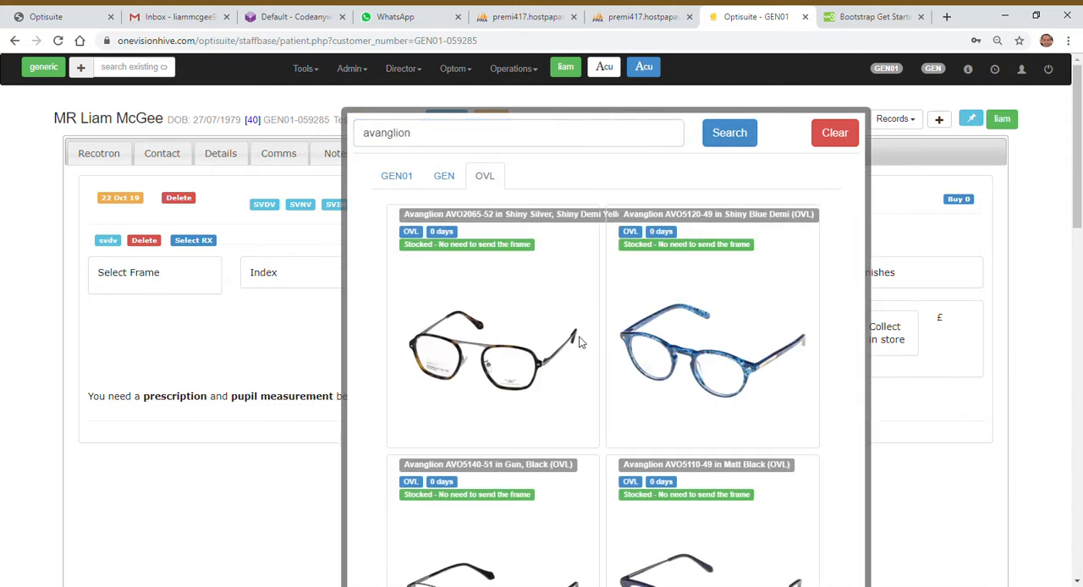
pyautogui.scroll(-5, 582, 338)
pyautogui.scroll(5, 582, 343)
pyautogui.moveTo(403, 251); pyautogui.dragTo(443, 249)
pyautogui.click(697, 356)
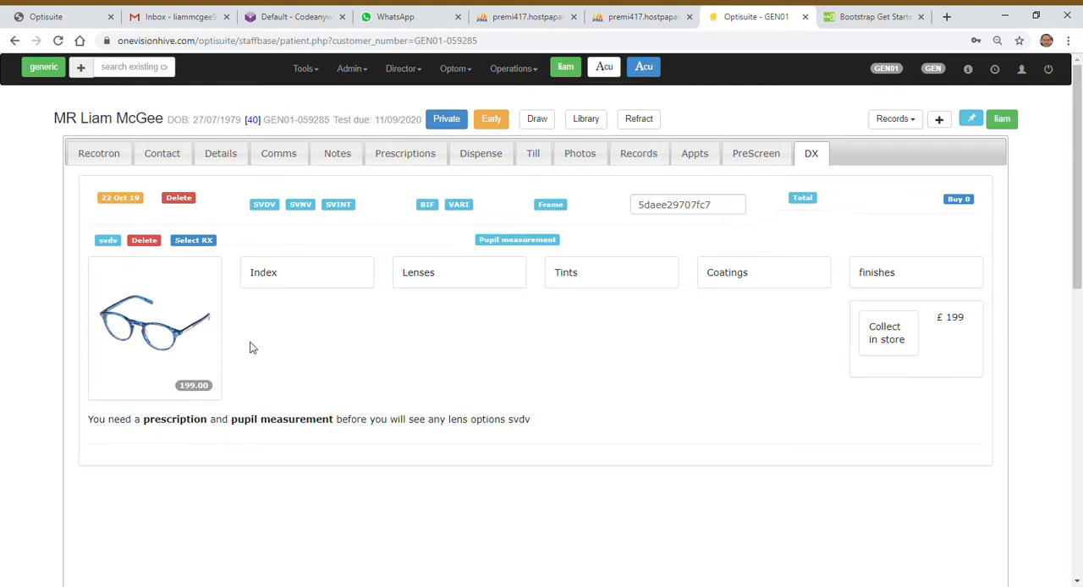
# Step: Assign the prescription dated 11/09/2019 to the SVDV pair and set its pupil measurement to 64
pyautogui.moveTo(194, 422); pyautogui.dragTo(370, 420)
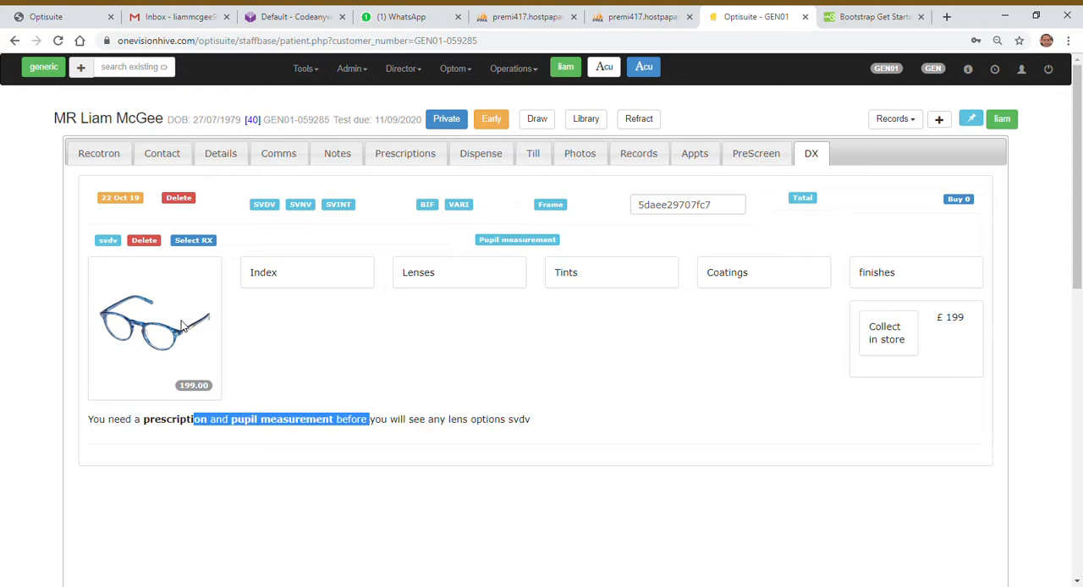
pyautogui.click(214, 243)
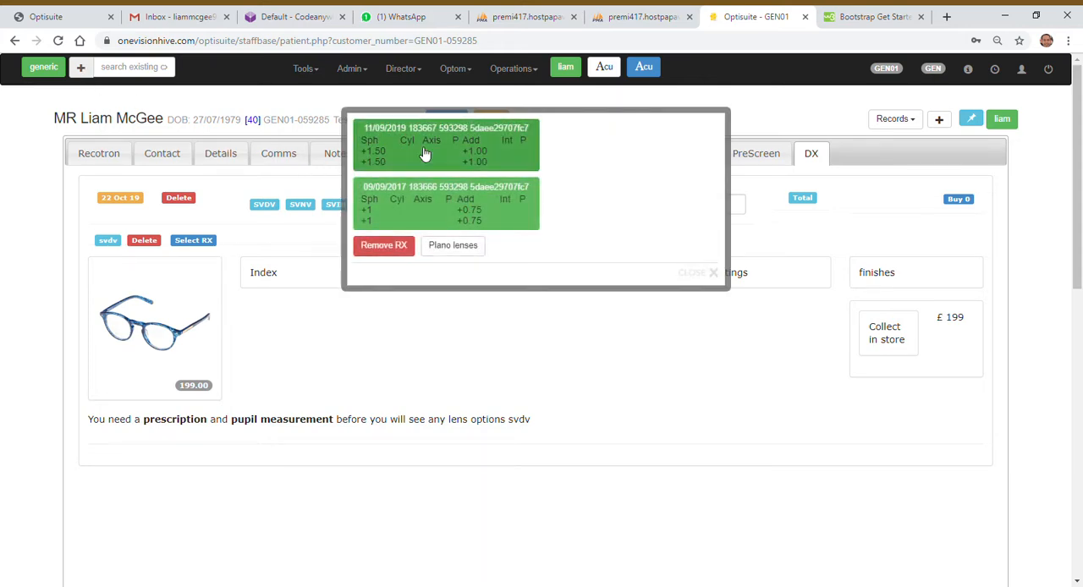
pyautogui.click(426, 154)
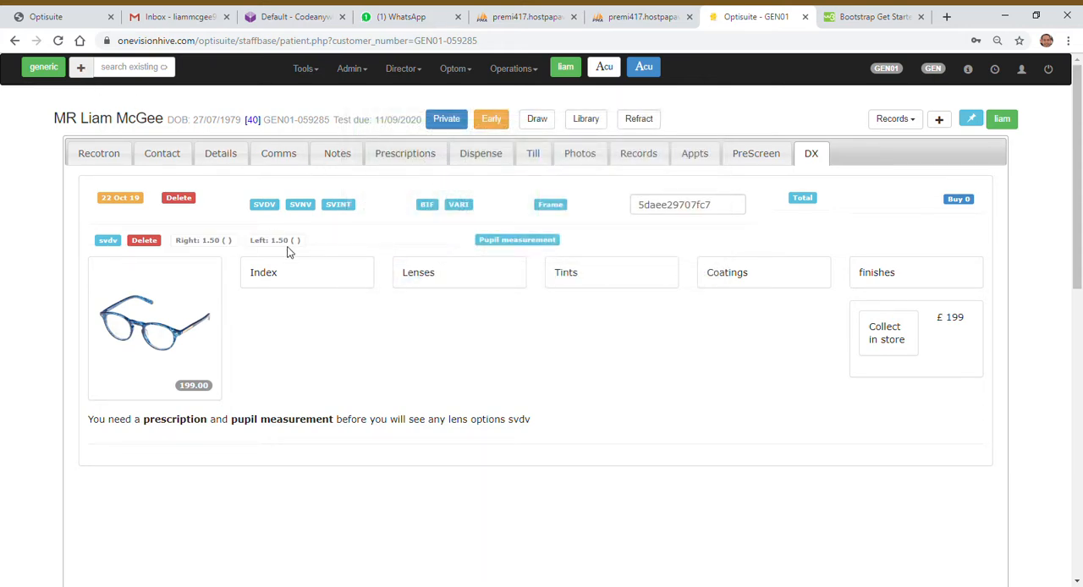
pyautogui.click(519, 241)
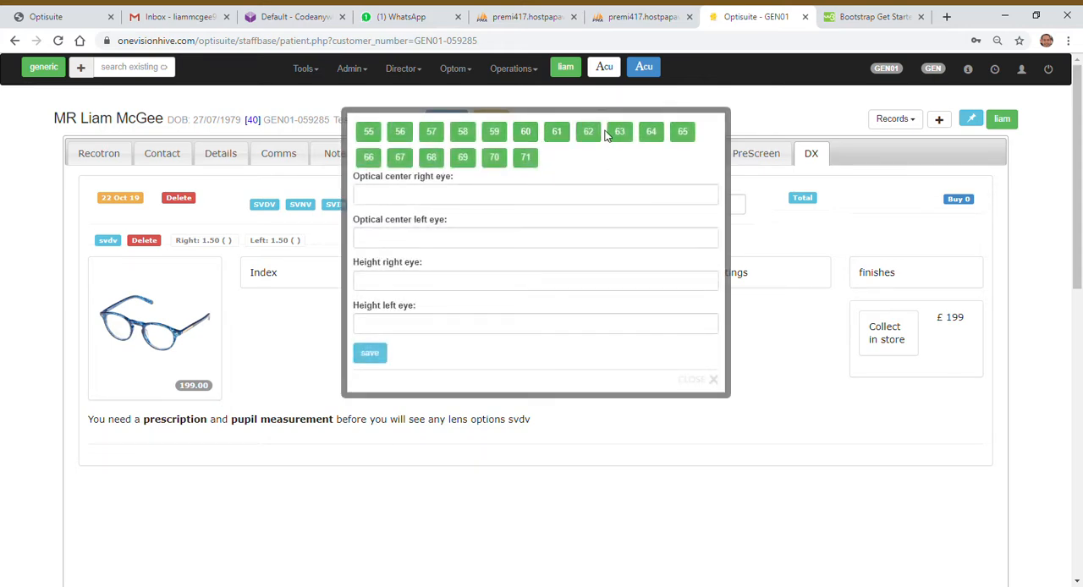
pyautogui.click(651, 136)
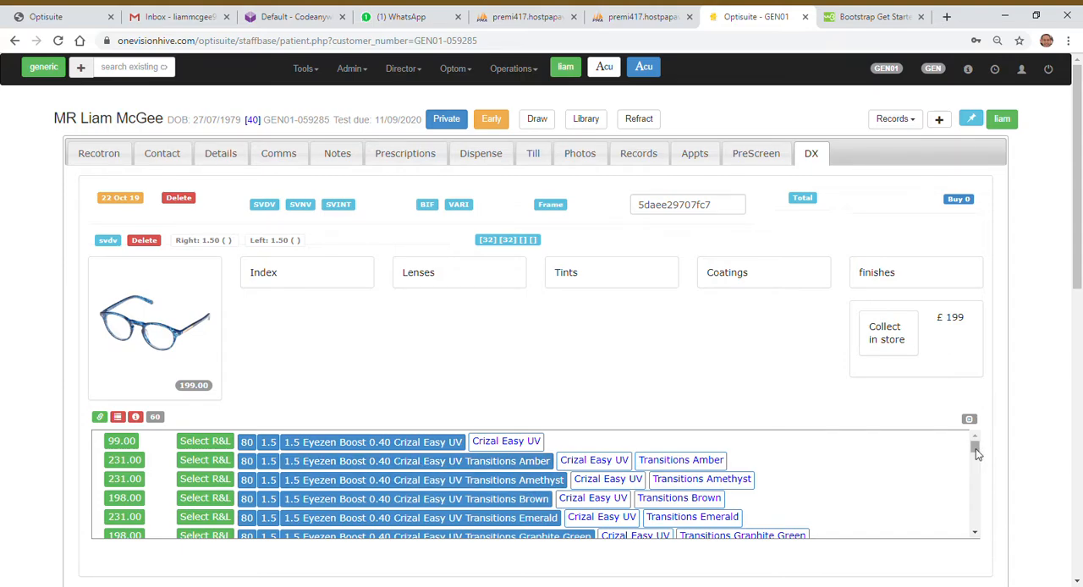
# Step: Choose the Standard Lens with 1.5 index and the Perfect Fit lens range for the pair
pyautogui.moveTo(974, 450); pyautogui.dragTo(972, 525)
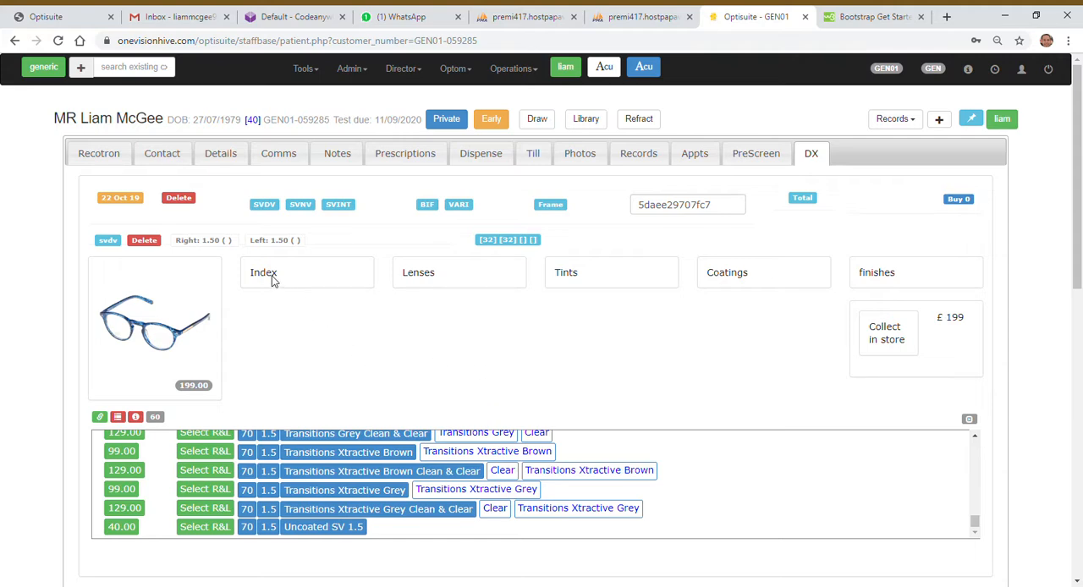
pyautogui.click(310, 280)
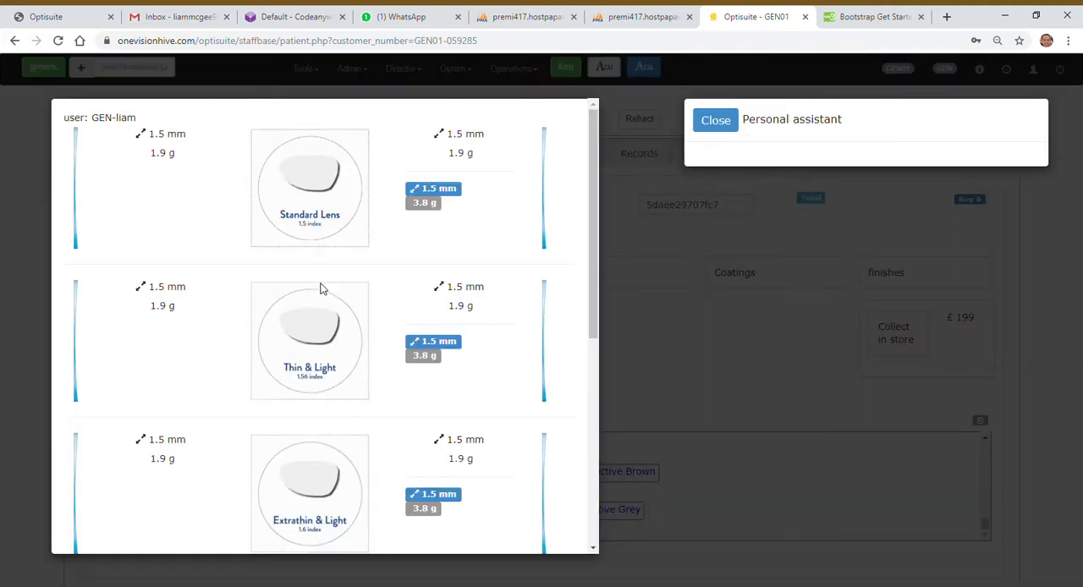
pyautogui.click(320, 191)
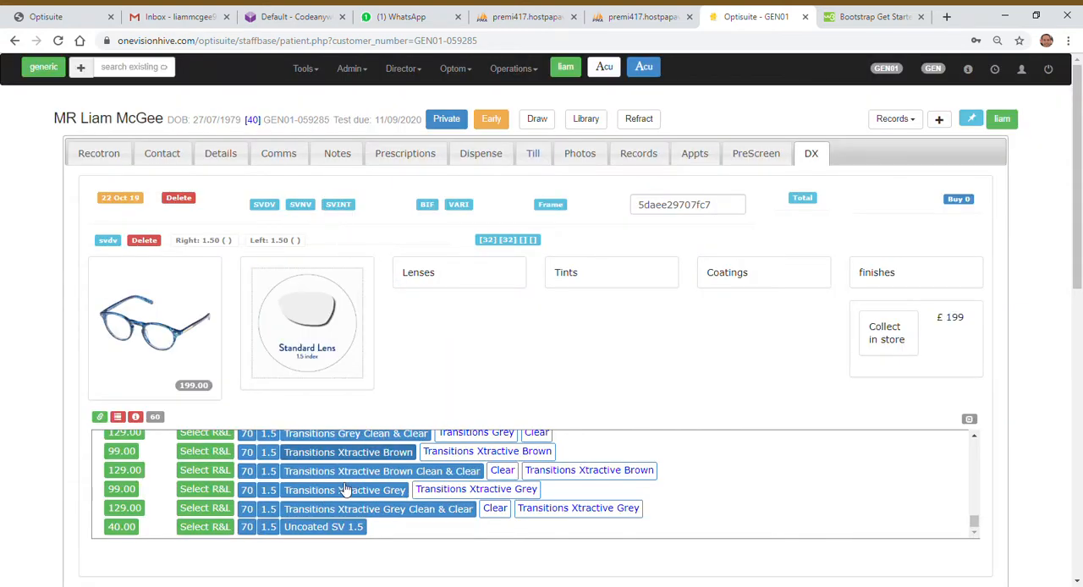
pyautogui.click(434, 279)
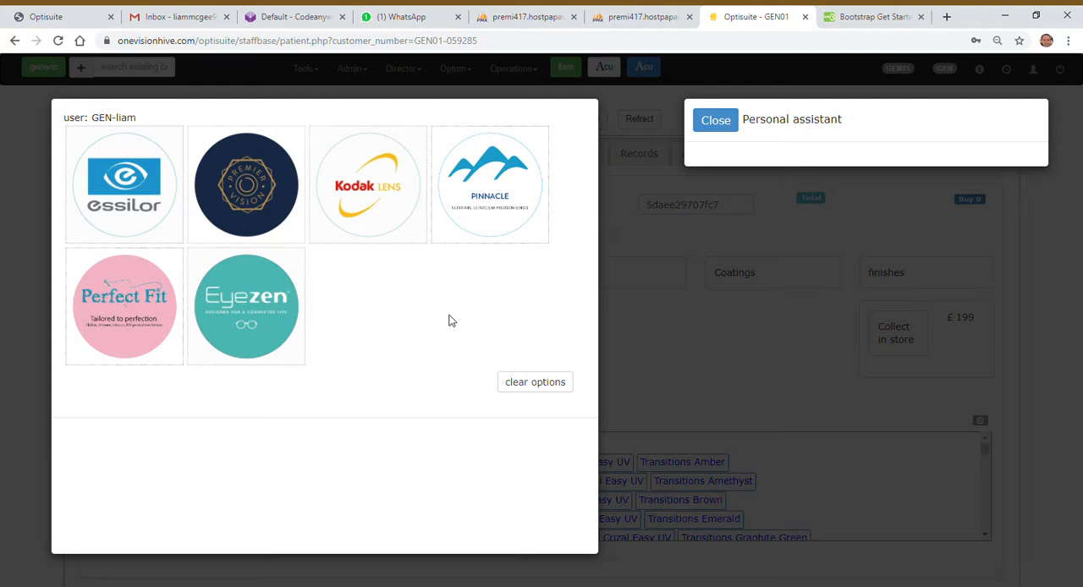
pyautogui.click(141, 308)
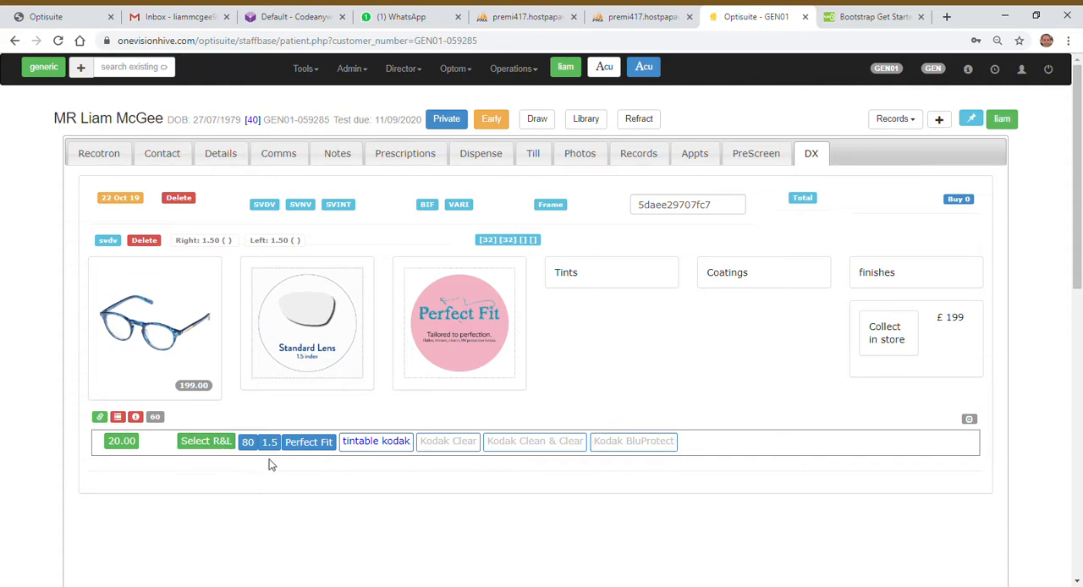
# Step: Look through the tint and coating options offered for the SVDV pair
pyautogui.click(604, 271)
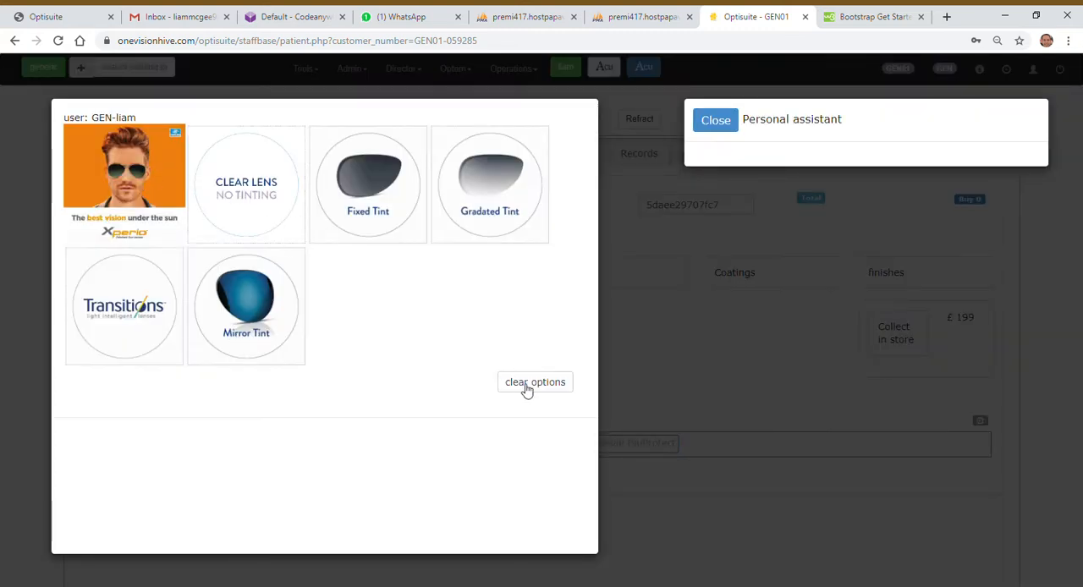
pyautogui.click(713, 131)
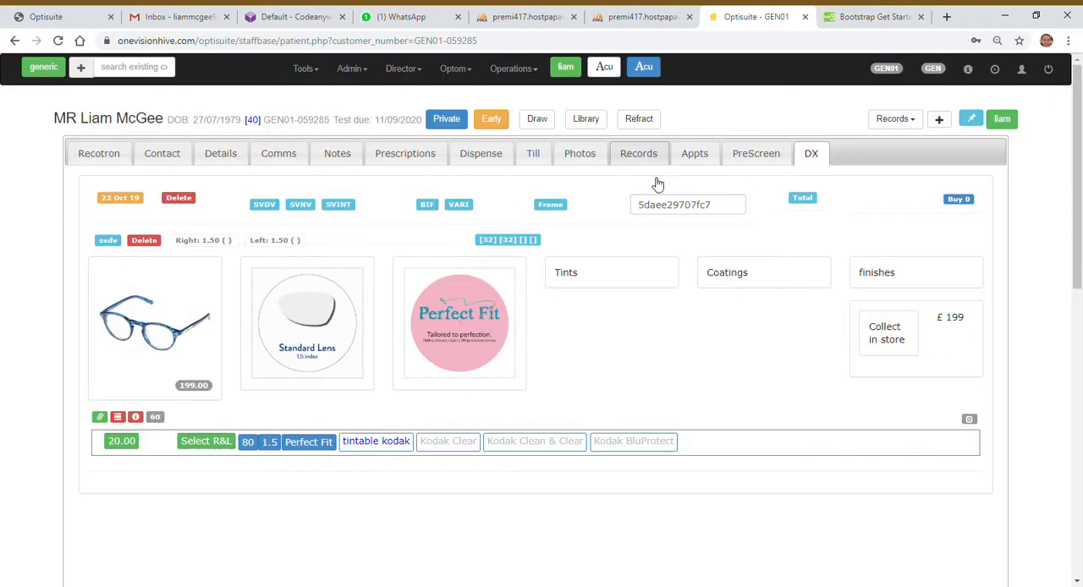
pyautogui.click(751, 276)
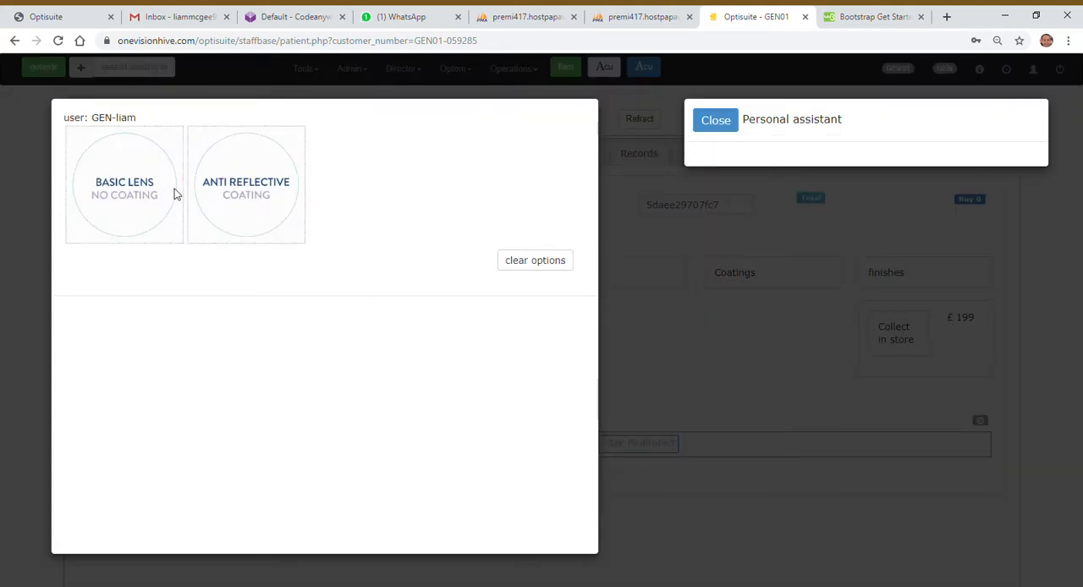
pyautogui.click(715, 127)
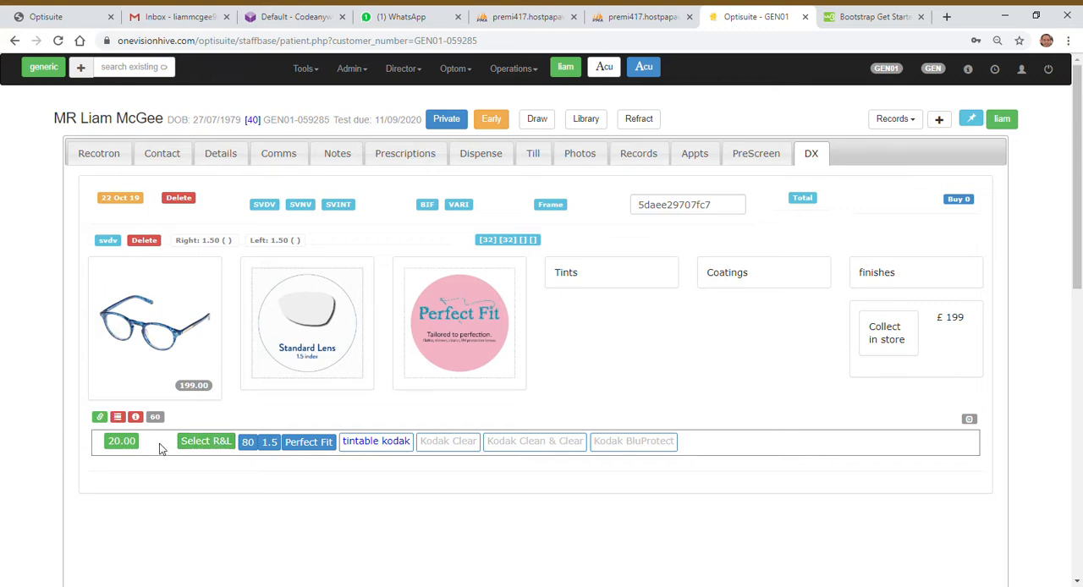
# Step: Expand the lens list, check the cost prices, and select the 20.00 Perfect Fit 1.5 tintable Kodak lens for both eyes
pyautogui.click(119, 418)
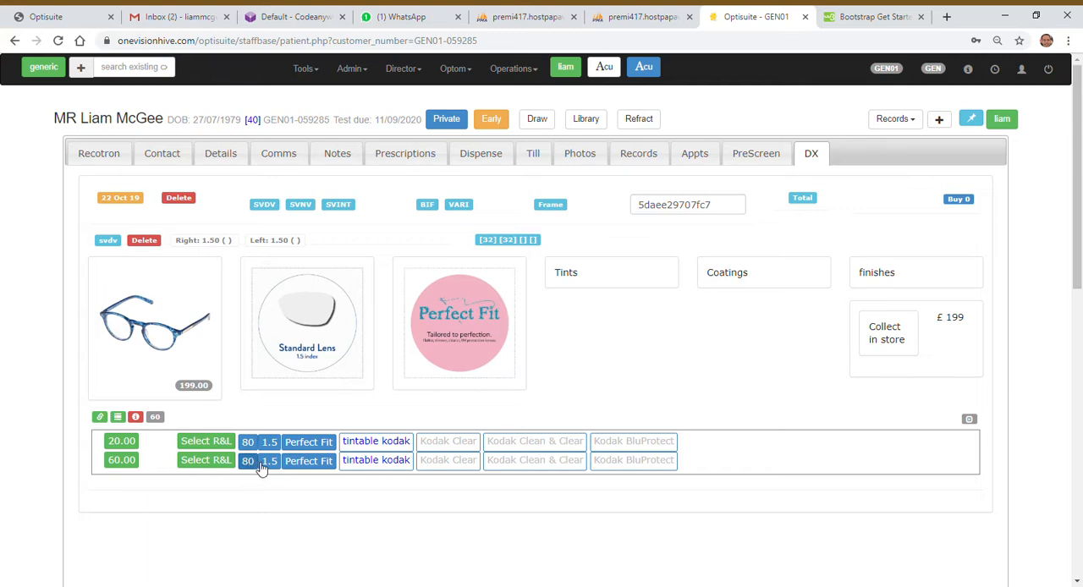
pyautogui.click(137, 418)
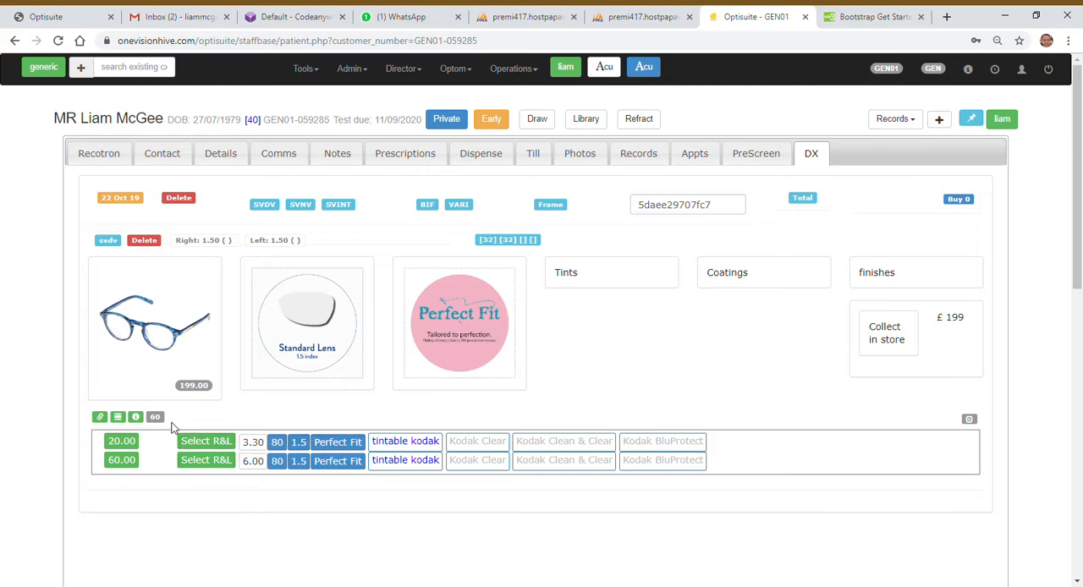
pyautogui.click(136, 417)
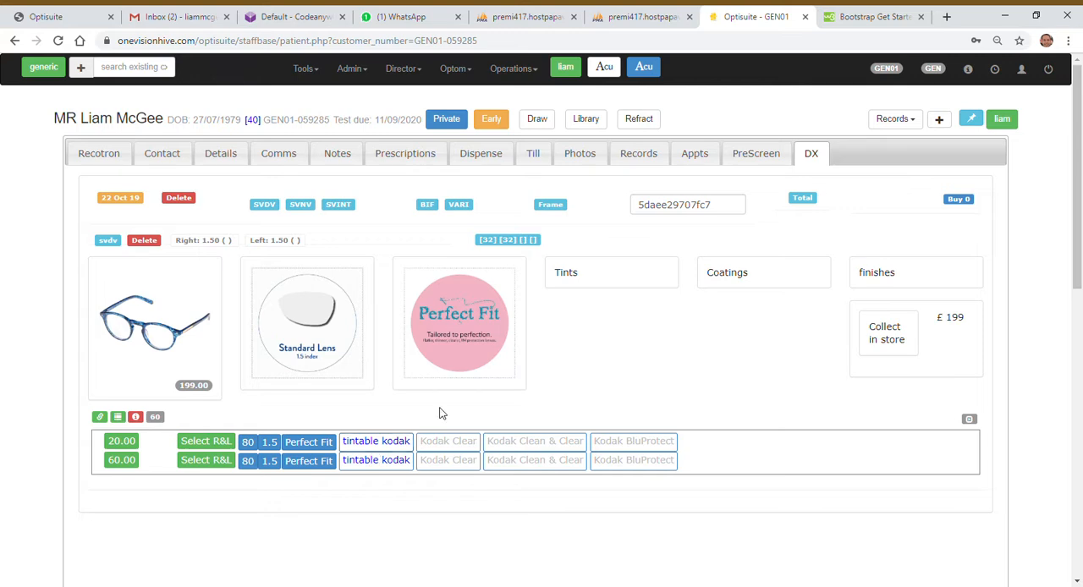
pyautogui.click(209, 448)
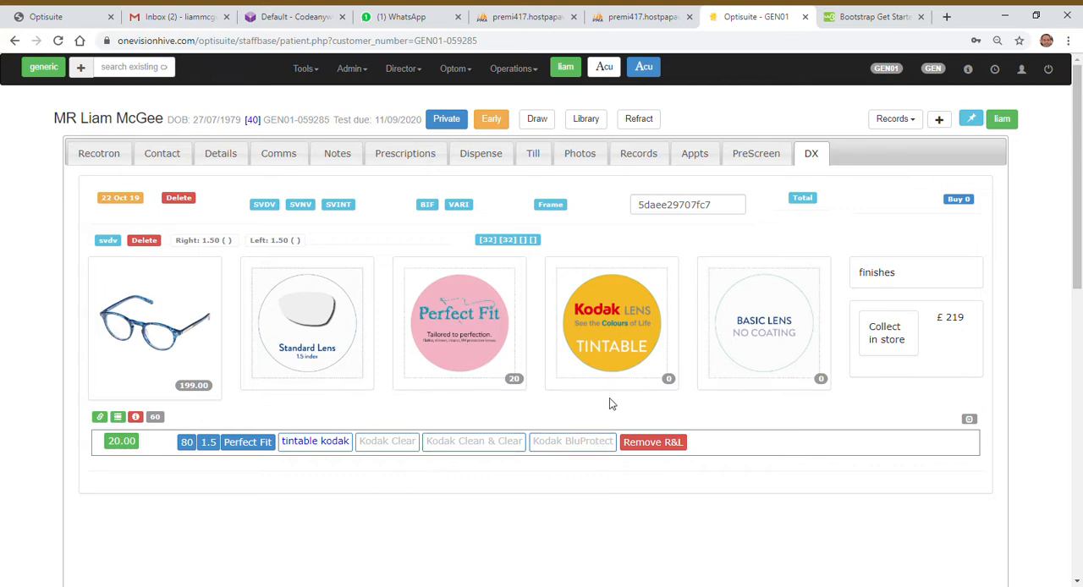
# Step: Change the pair's tint from the available tint range to Clear Lens No Tinting
pyautogui.click(620, 342)
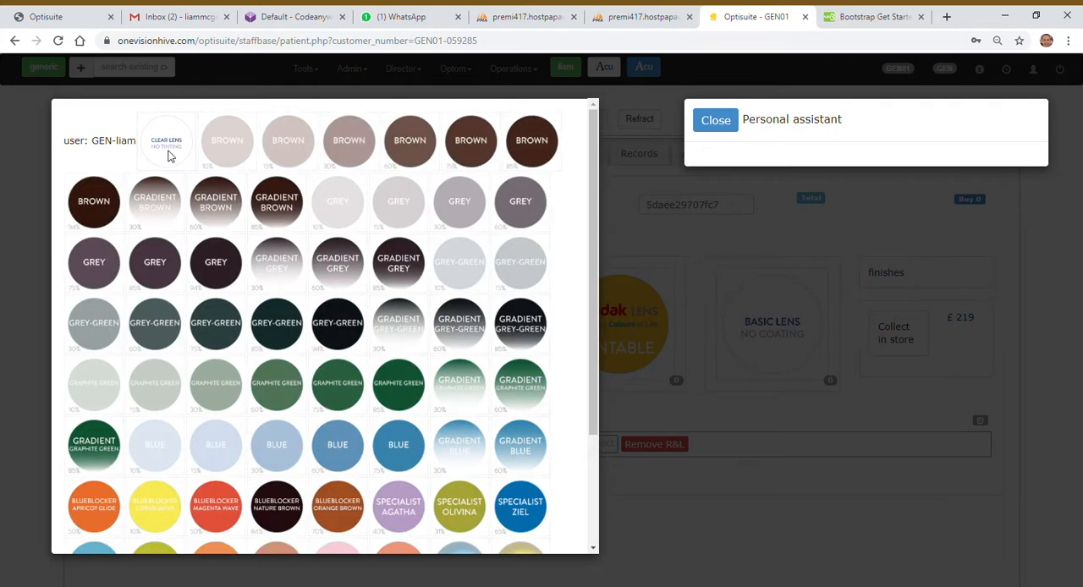
pyautogui.scroll(-3, 252, 240)
pyautogui.scroll(3, 254, 261)
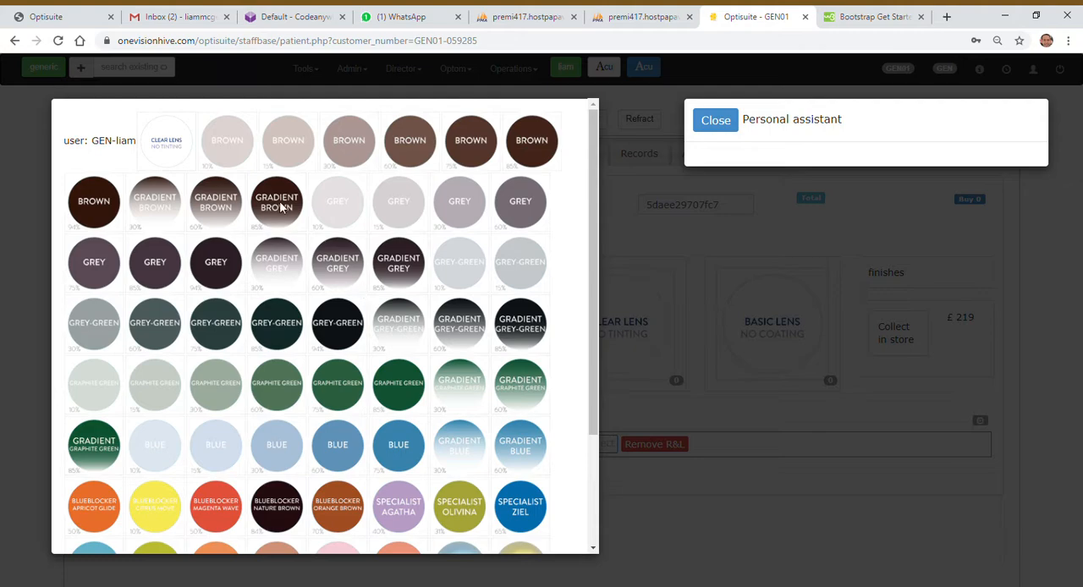
pyautogui.click(715, 121)
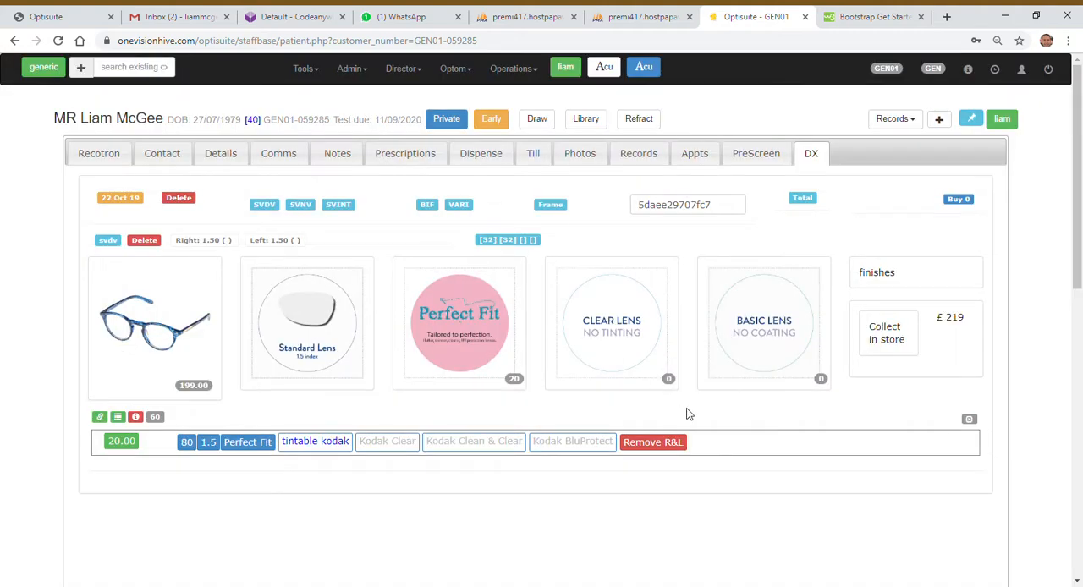
# Step: Set the pair's coating to Kodak BluProtect
pyautogui.click(777, 325)
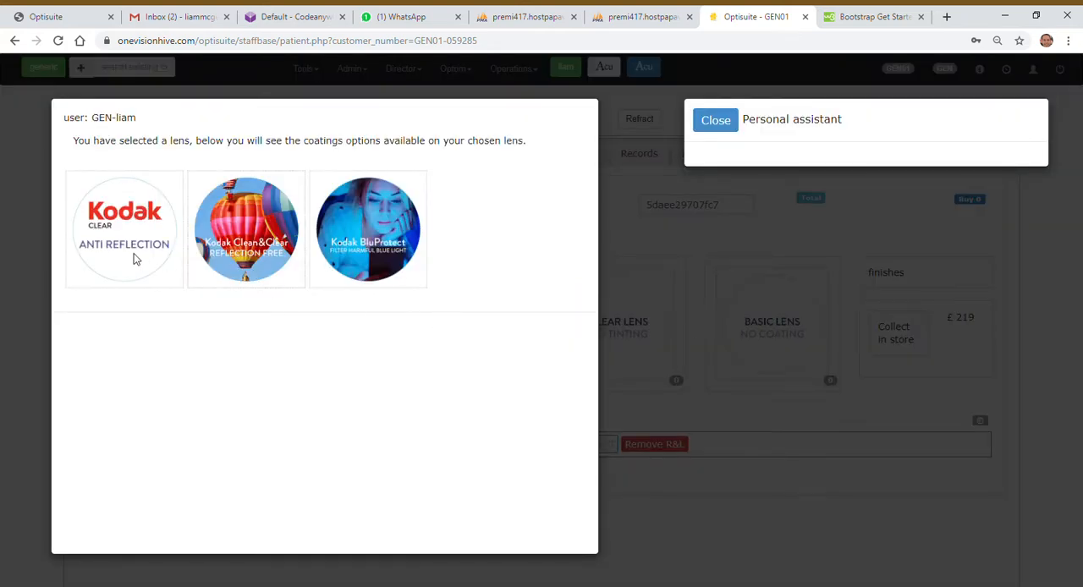
pyautogui.click(376, 237)
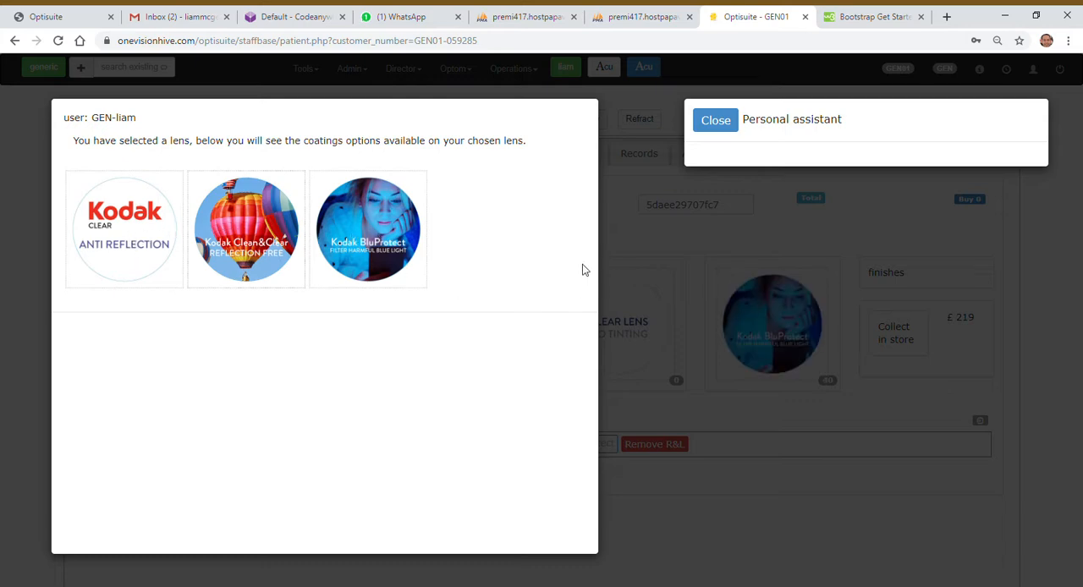
pyautogui.click(712, 121)
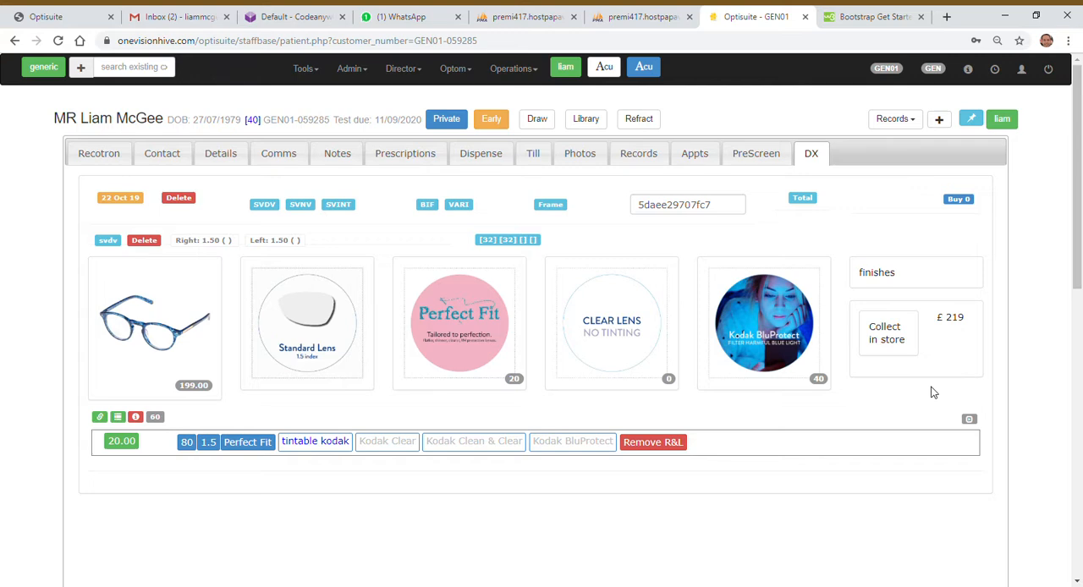
# Step: Review the delivery alternatives to collecting in store and recalculate the dispense total
pyautogui.click(904, 345)
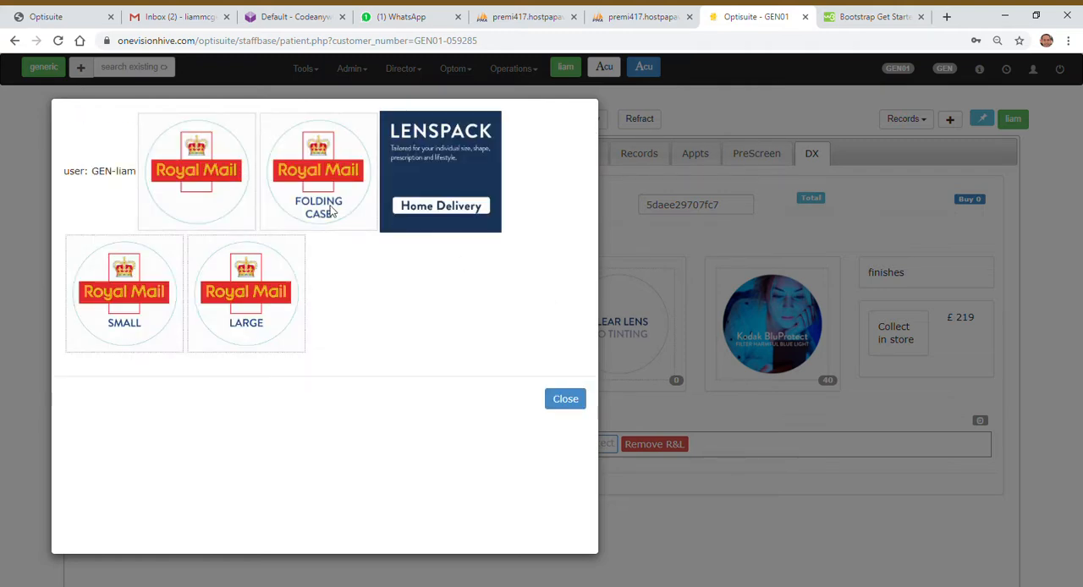
pyautogui.click(554, 402)
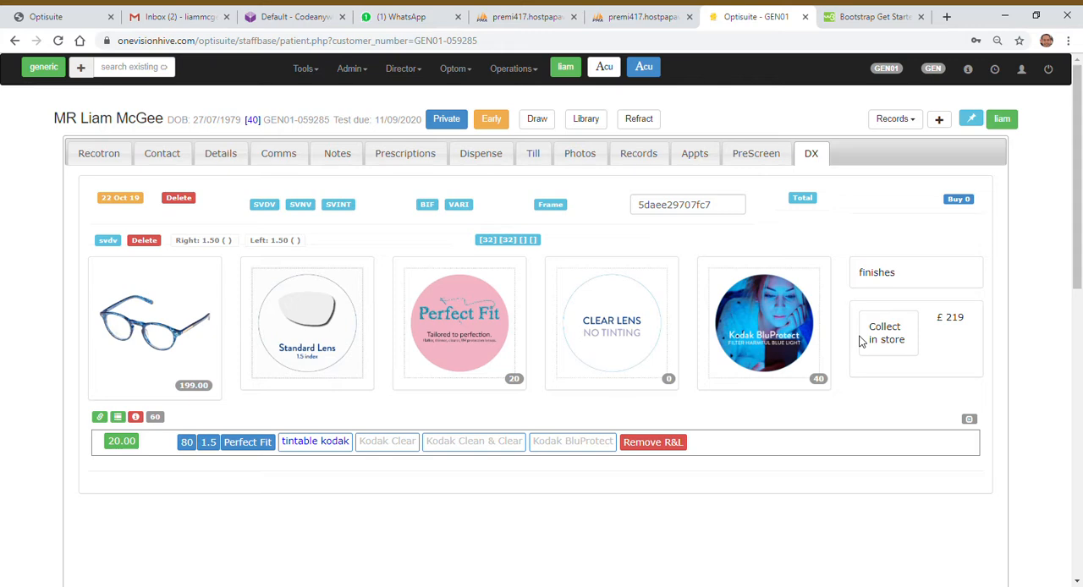
pyautogui.click(806, 201)
pyautogui.click(309, 209)
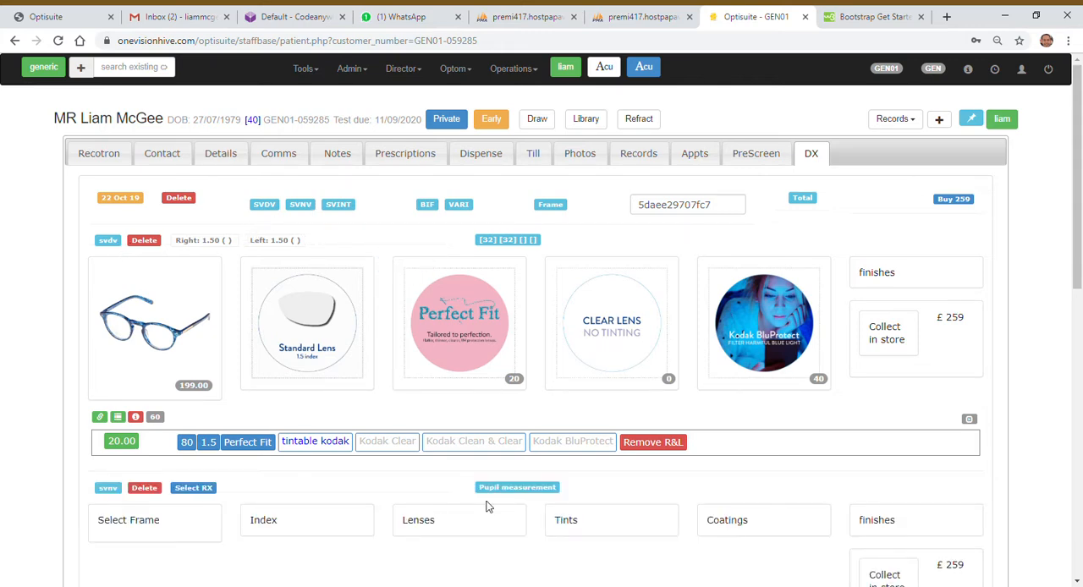
pyautogui.click(145, 488)
pyautogui.click(377, 161)
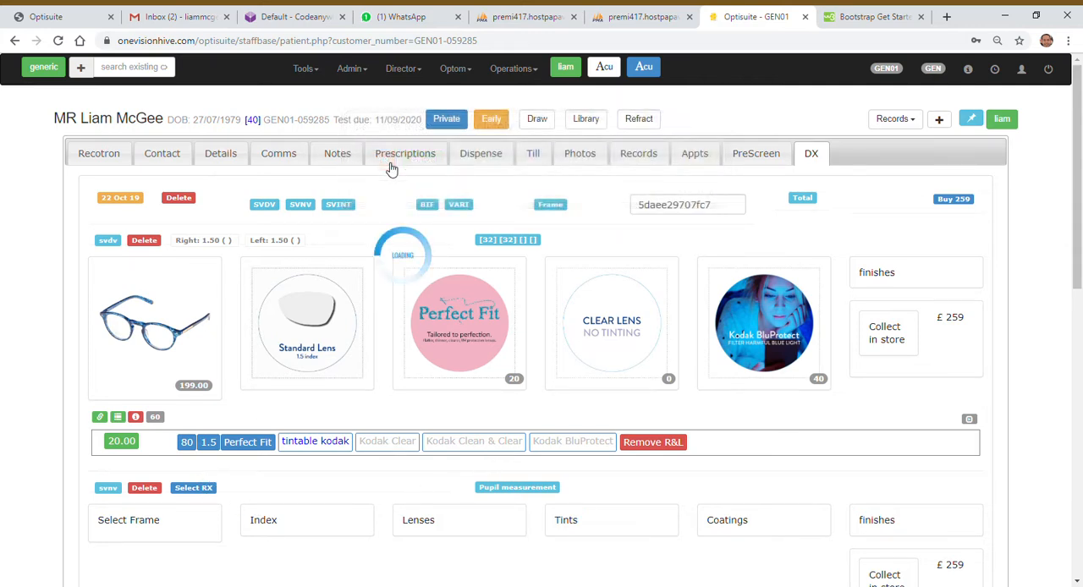
# Step: Send the SVDV dispense to the till and create a new balance for it
pyautogui.click(954, 200)
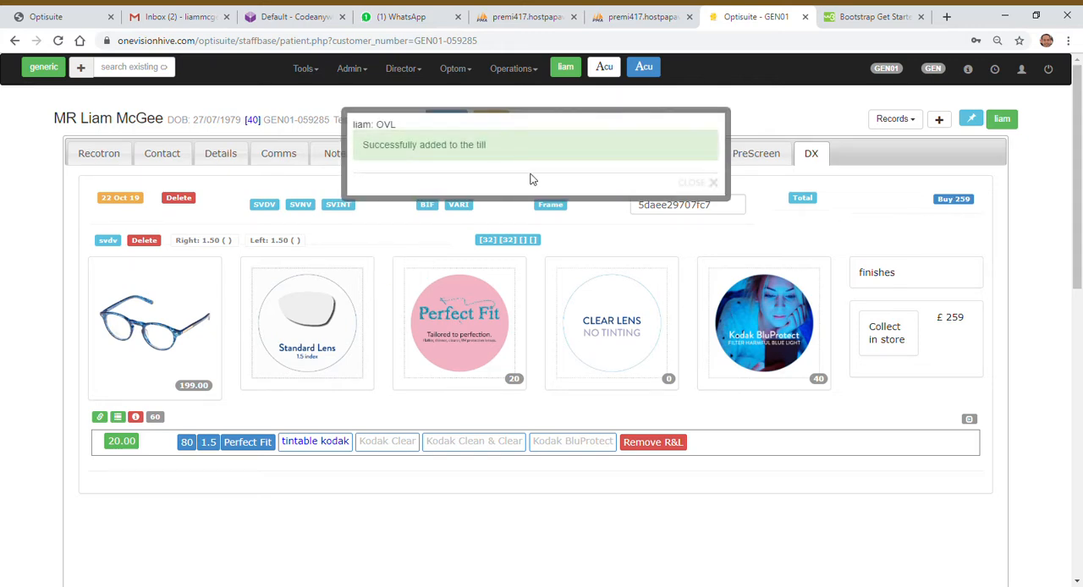
pyautogui.click(689, 182)
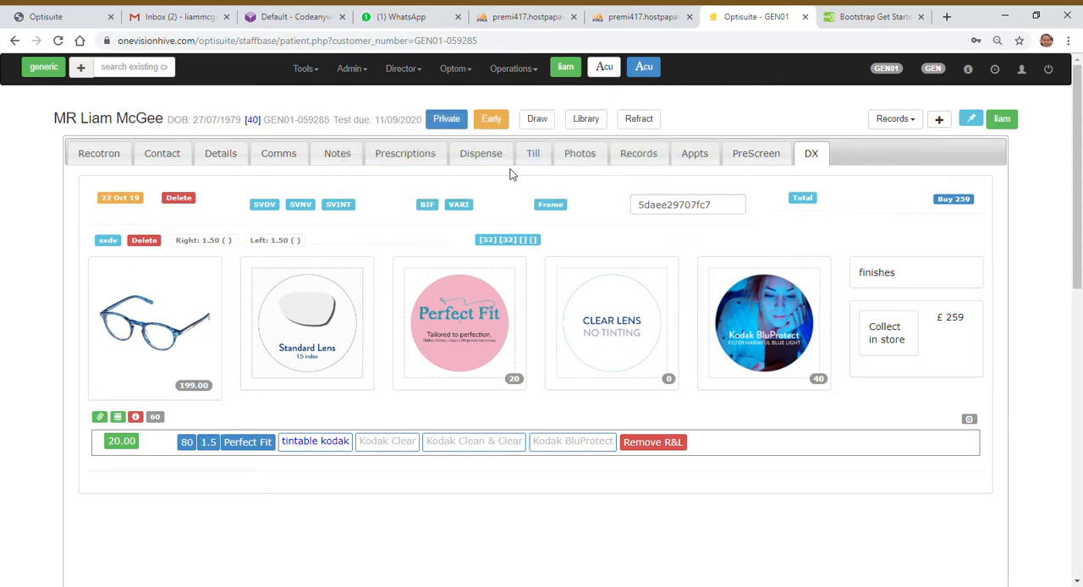
pyautogui.click(544, 161)
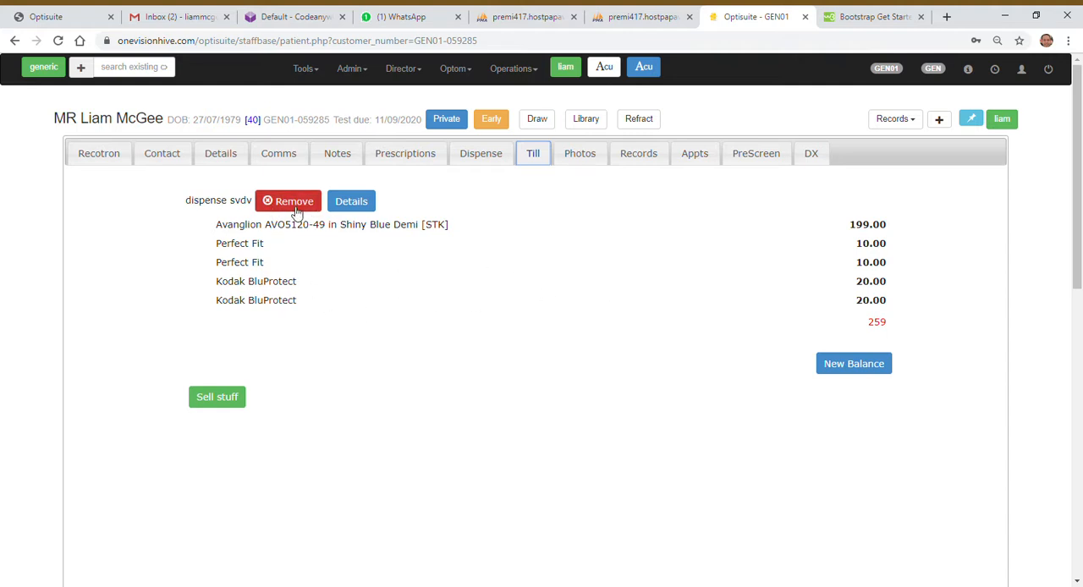
pyautogui.click(833, 372)
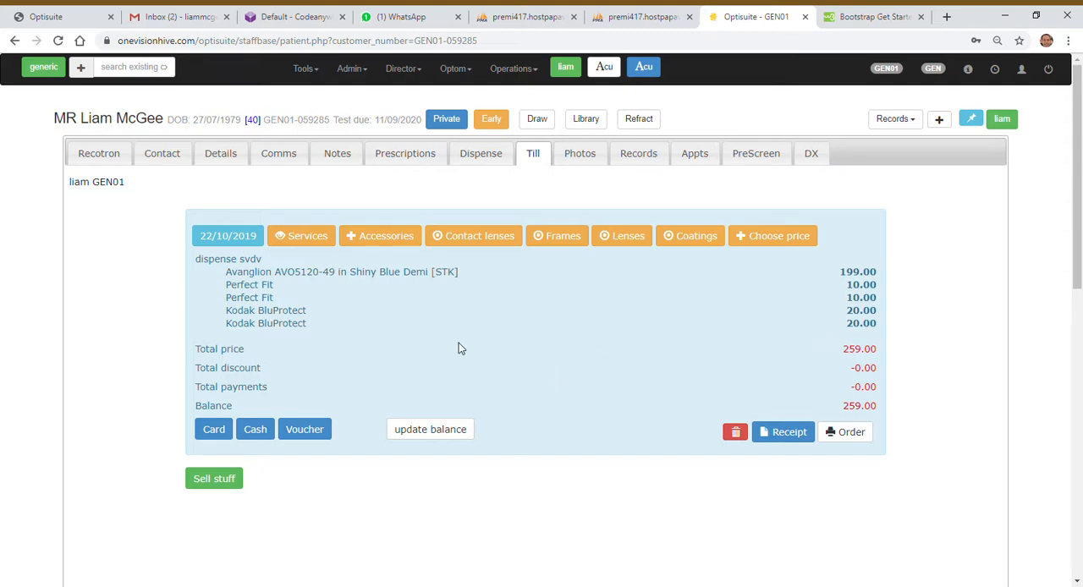
# Step: Check how the purchased pair is recorded in the patient's DX and Dispense records
pyautogui.click(813, 154)
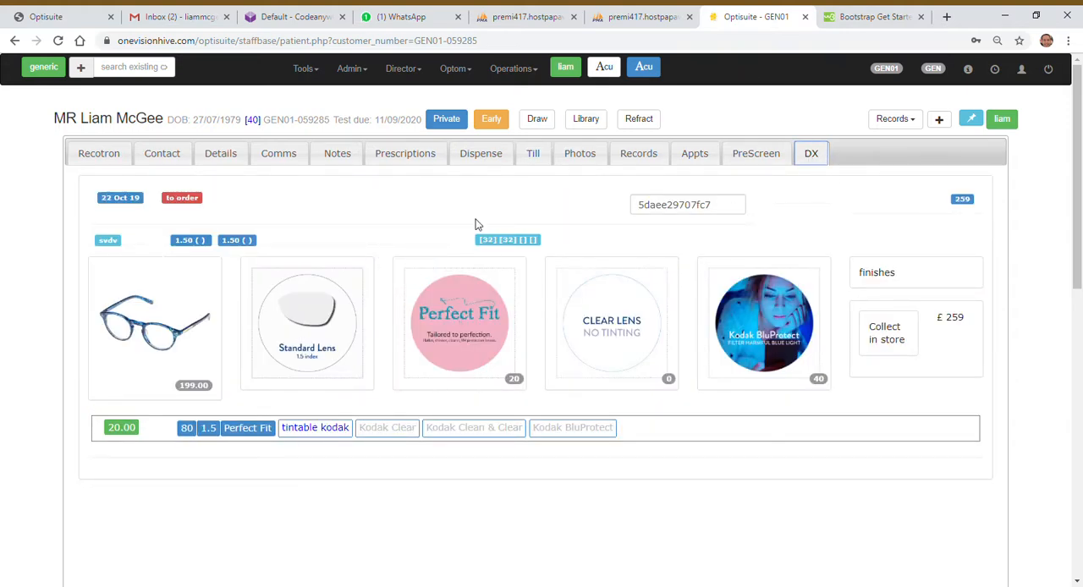
pyautogui.click(487, 158)
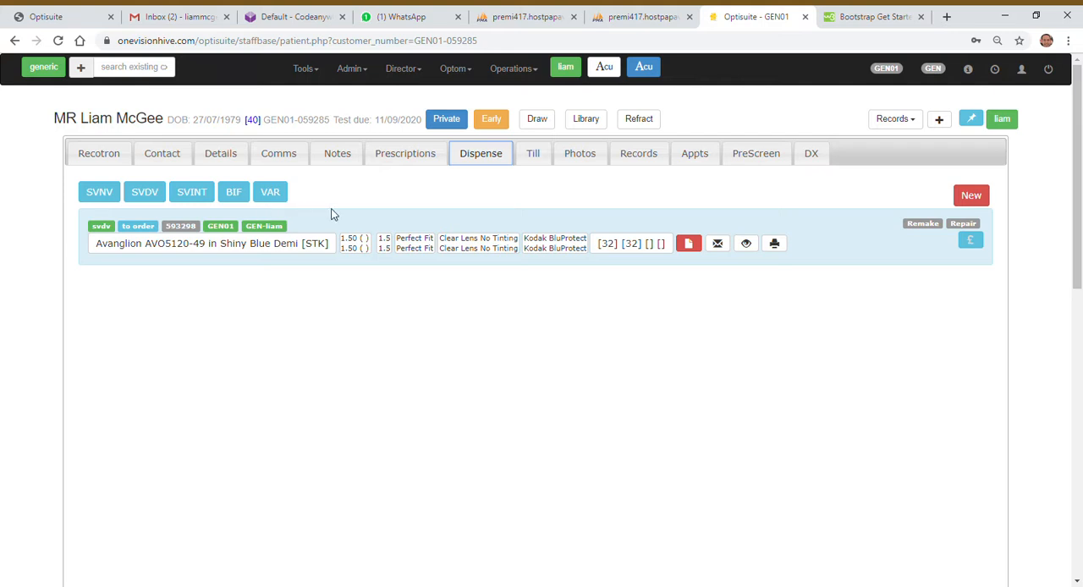
# Step: Return to the store's home page, show the dispenses waiting to be ordered, and open the listed patient's dispense record
pyautogui.click(51, 71)
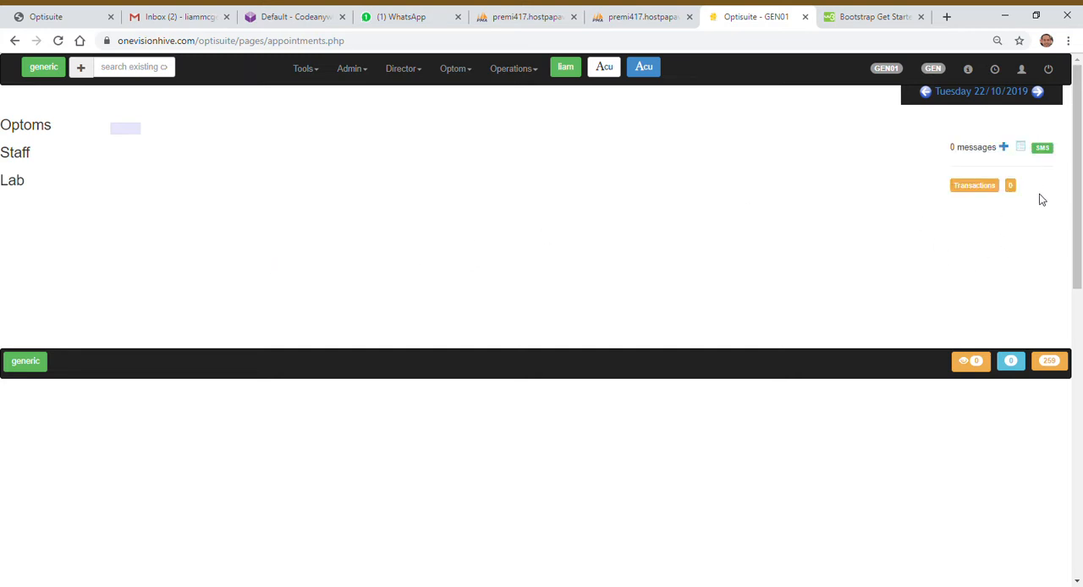
pyautogui.click(1022, 149)
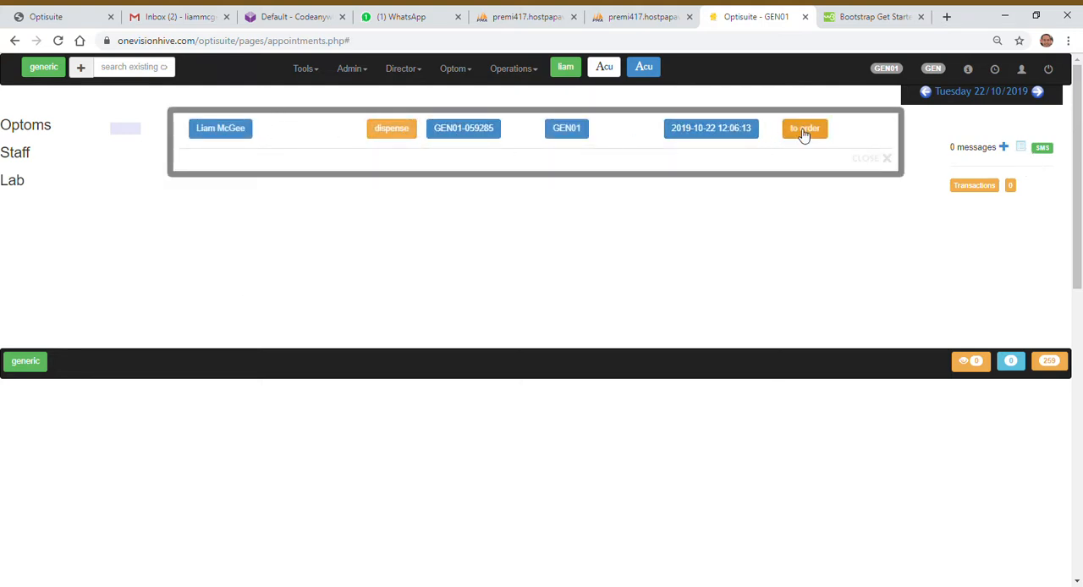
pyautogui.click(230, 131)
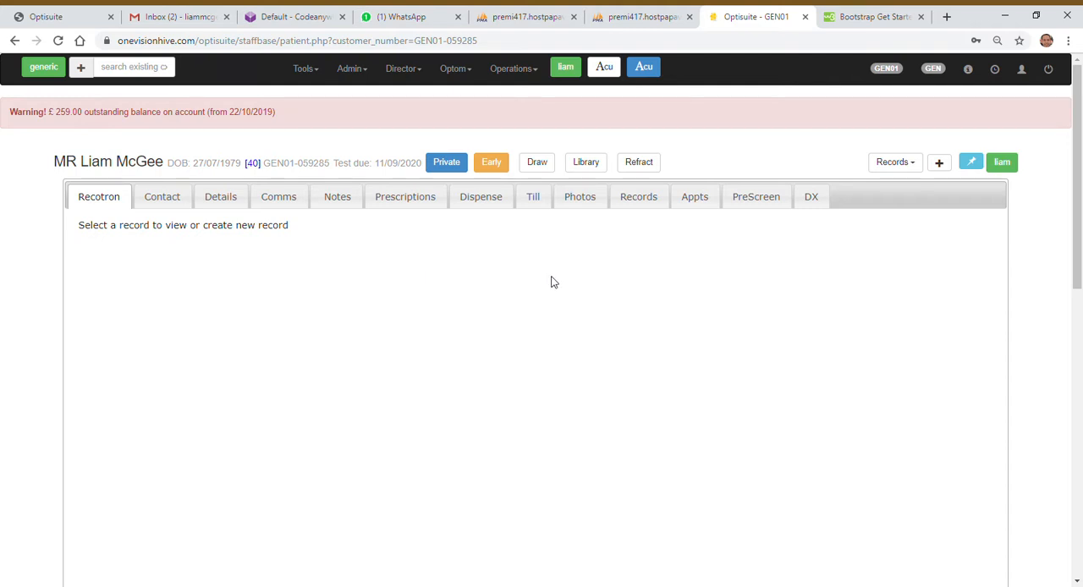
pyautogui.click(495, 206)
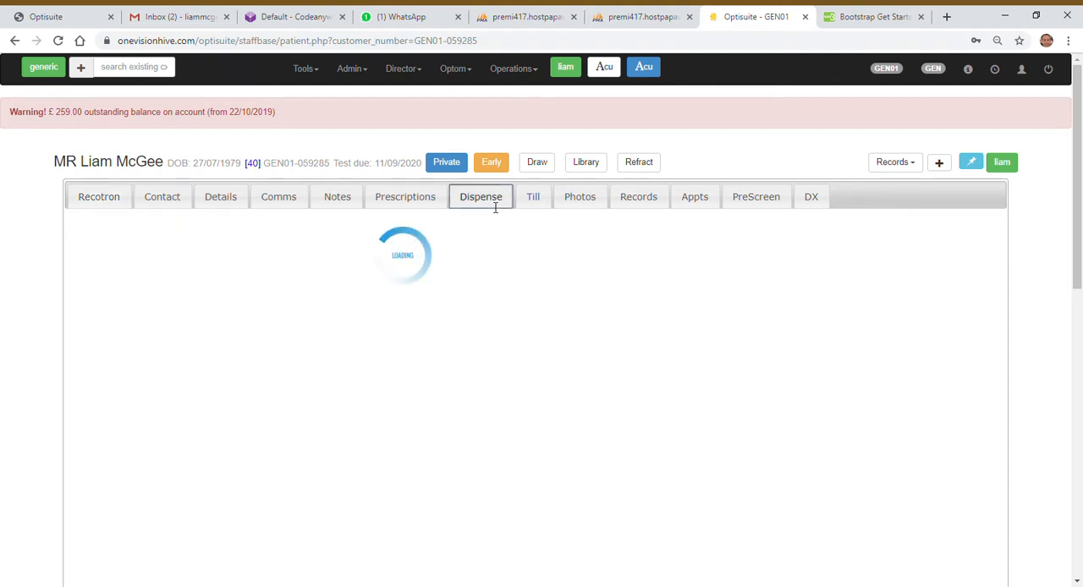
pyautogui.scroll(-1, 688, 316)
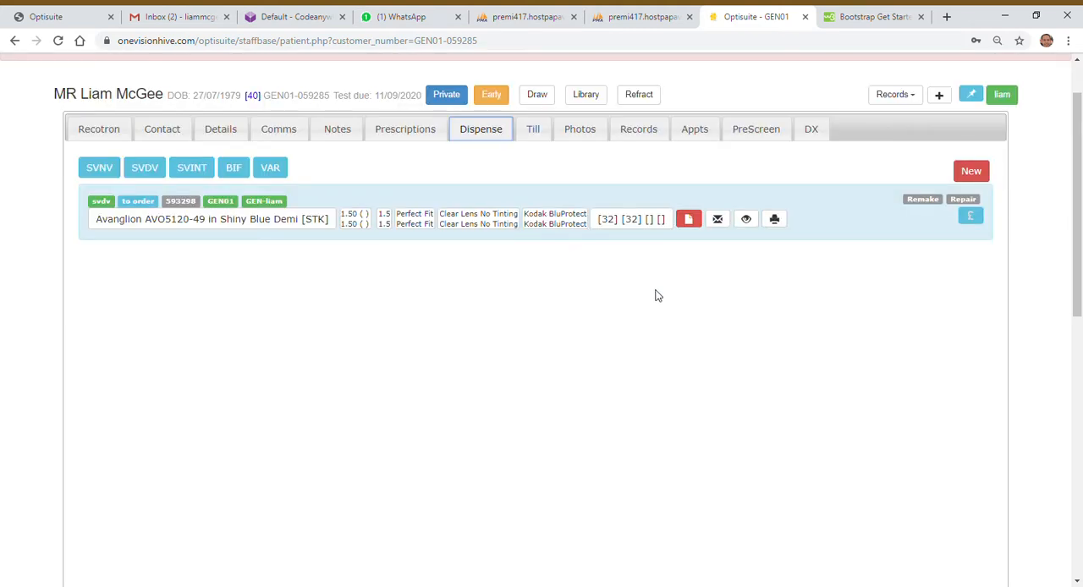
# Step: Open the price breakdown of the SVDV dispense and examine each item's supplier, the cost prices and the total cost
pyautogui.click(971, 217)
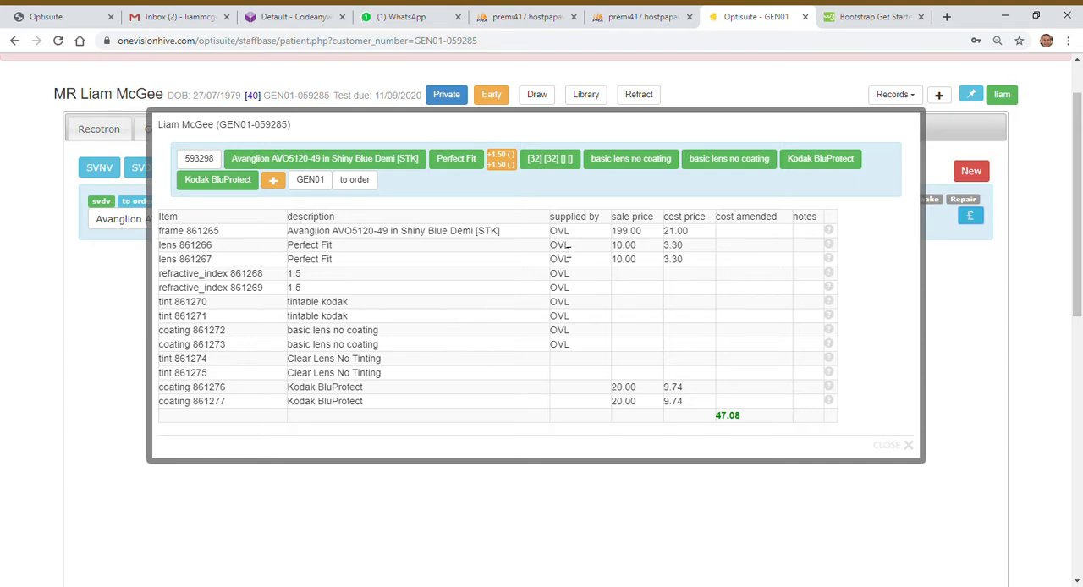
pyautogui.moveTo(305, 238); pyautogui.dragTo(450, 237)
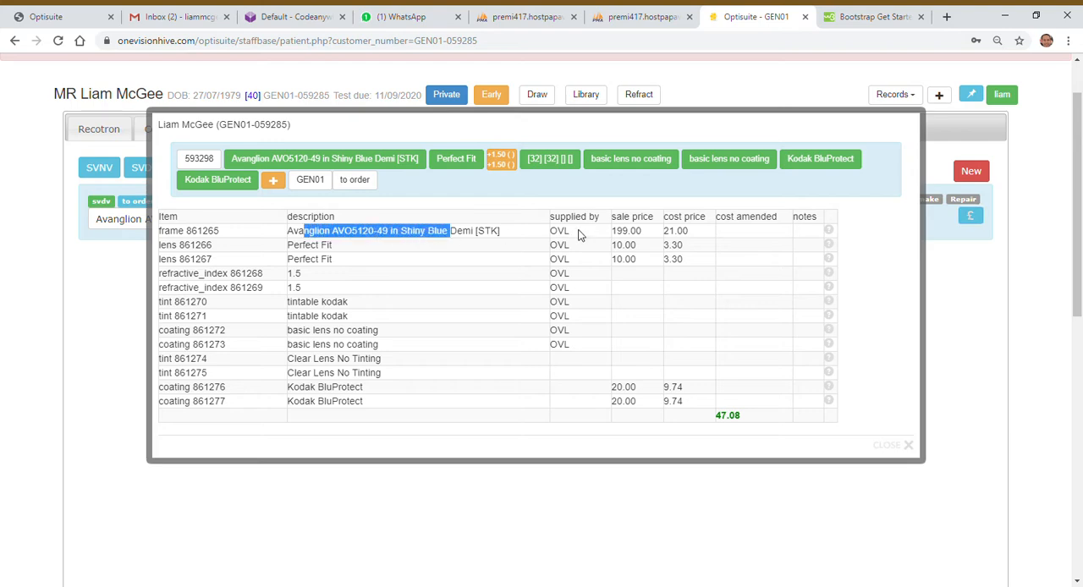
pyautogui.moveTo(577, 236)
pyautogui.mouseDown()
pyautogui.moveTo(547, 236)
pyautogui.moveTo(565, 246)
pyautogui.mouseUp()
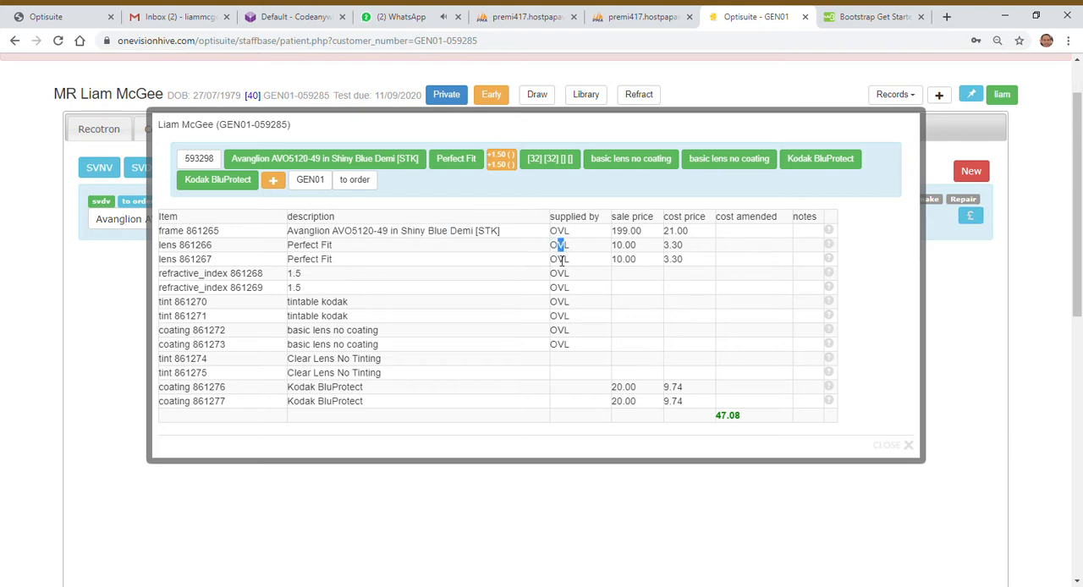
pyautogui.click(746, 421)
pyautogui.moveTo(747, 422); pyautogui.dragTo(723, 421)
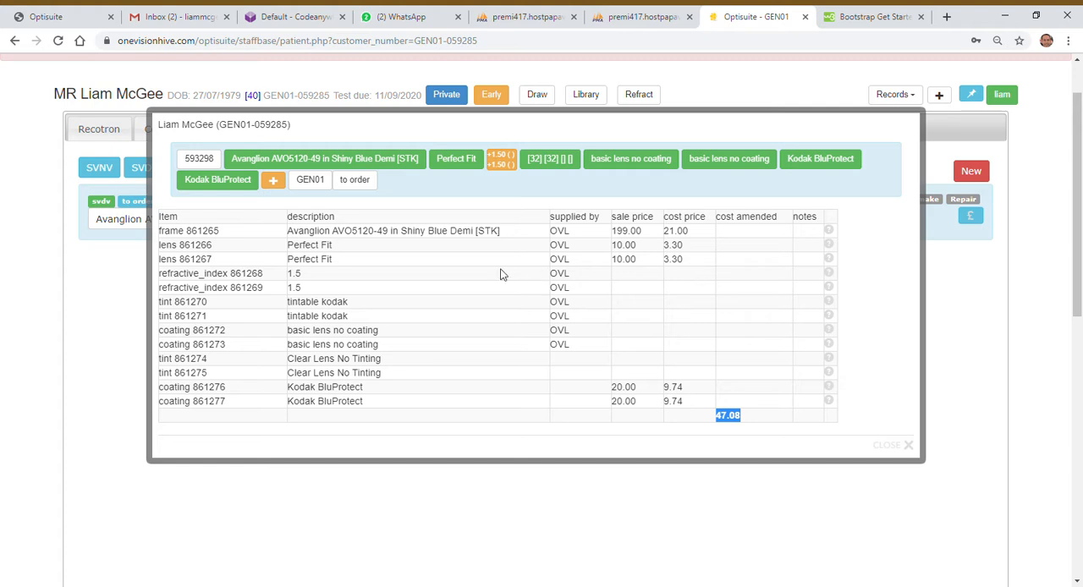
# Step: Open the ordering options for the dispense marked as to order
pyautogui.click(367, 185)
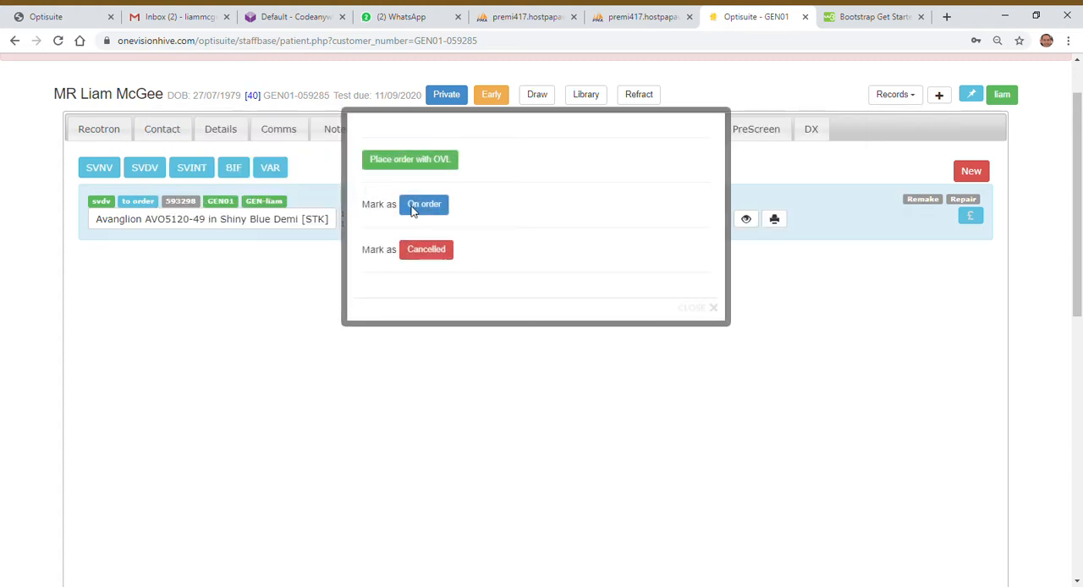